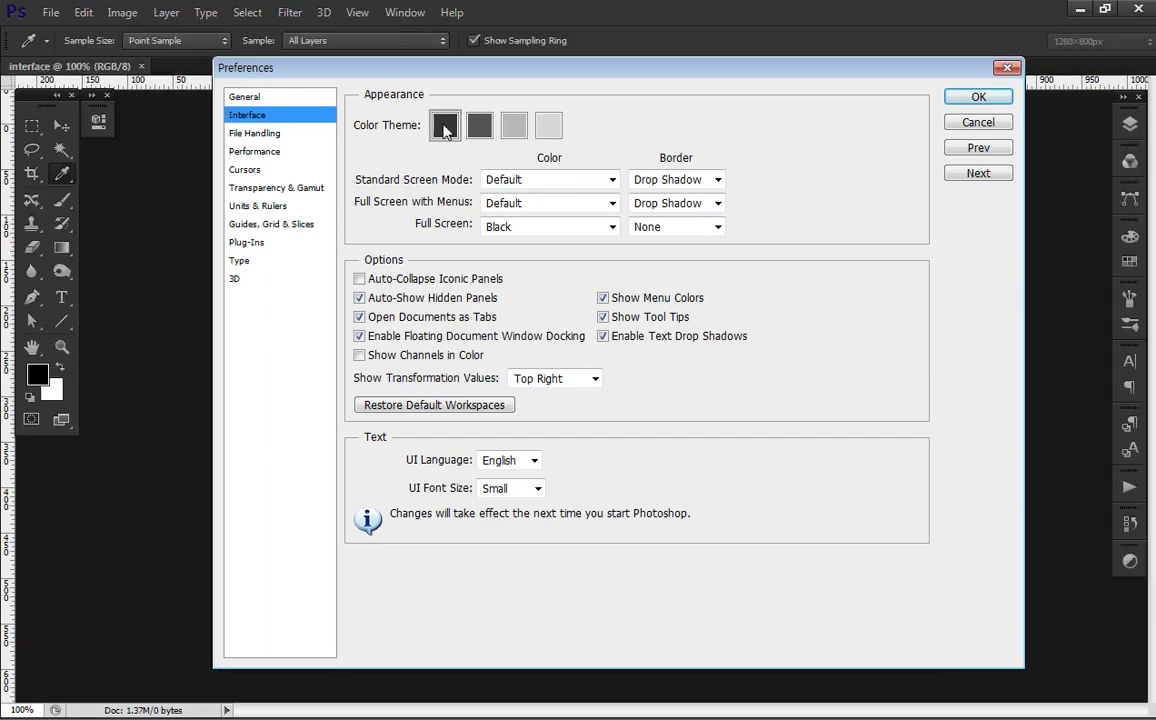
- Preview the interface color themes and apply the lightest gray one
left_click(479, 125)
left_click(514, 125)
left_click(548, 125)
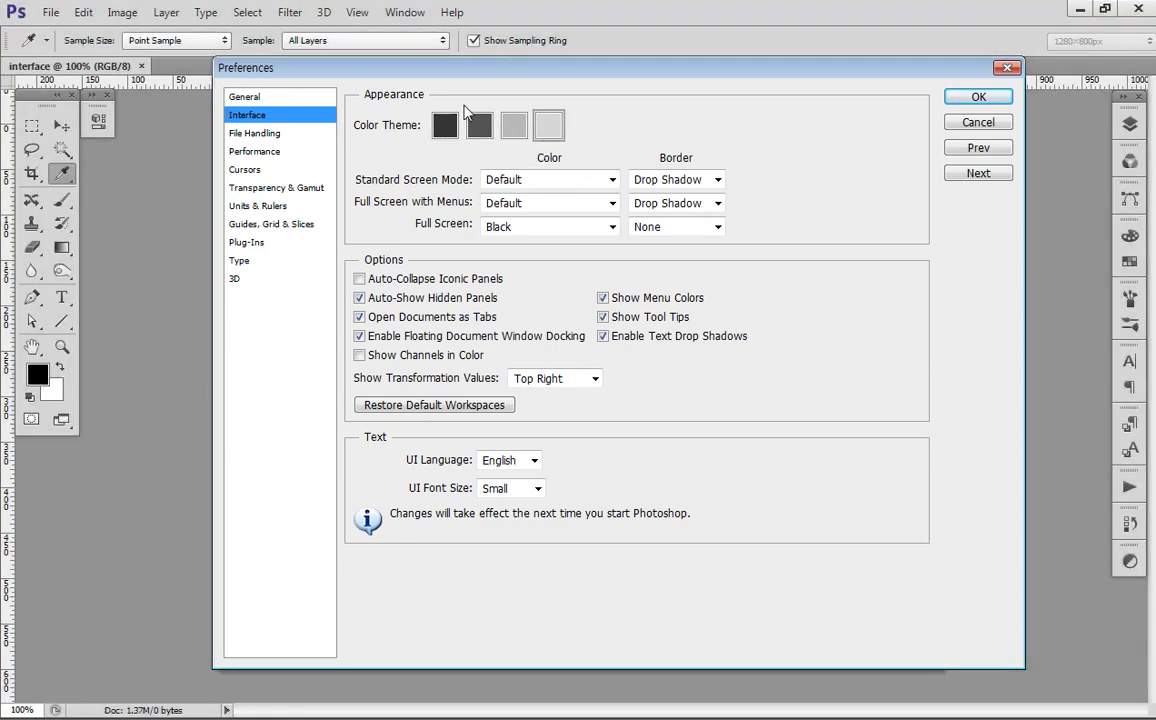
left_click(445, 125)
left_click(479, 125)
left_click(514, 125)
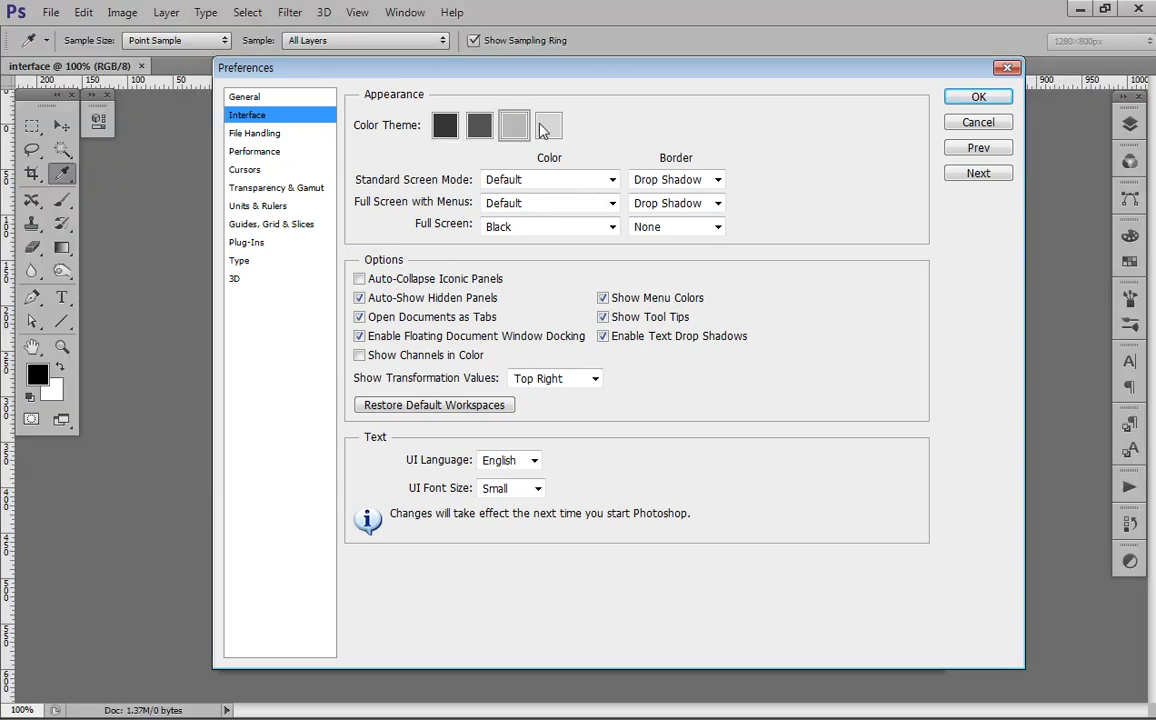
left_click(548, 125)
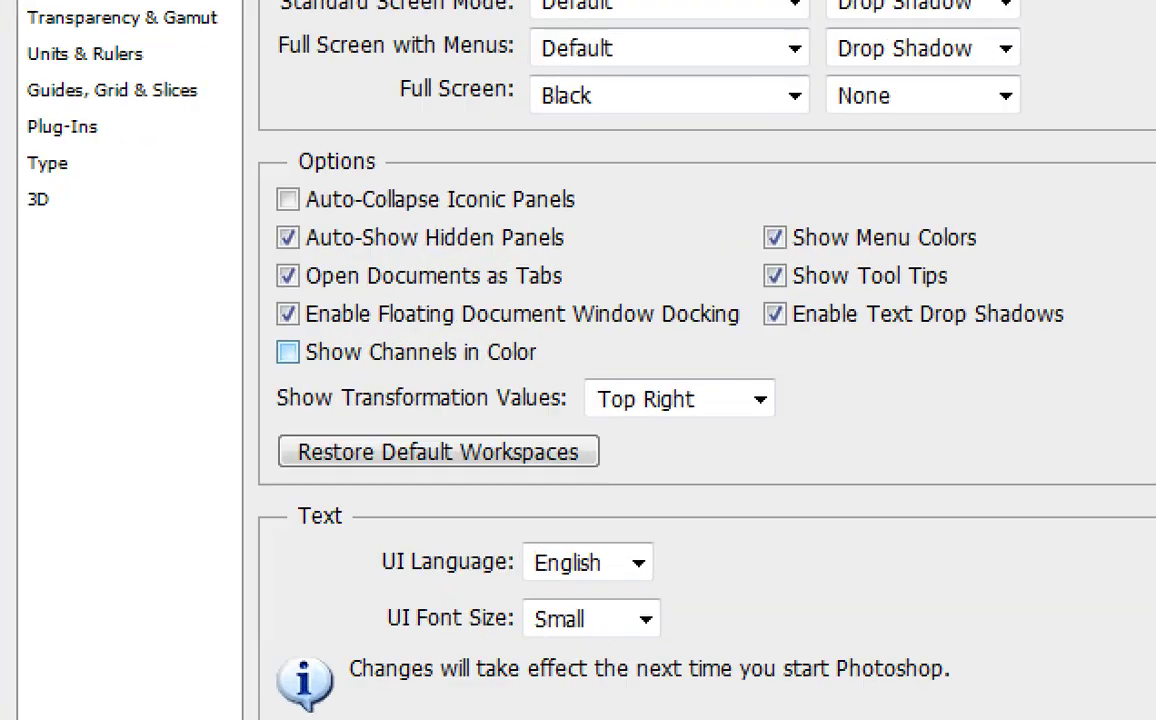
left_click_drag(365, 292, 469, 334)
left_click_drag(652, 293, 745, 342)
left_click_drag(466, 323, 605, 339)
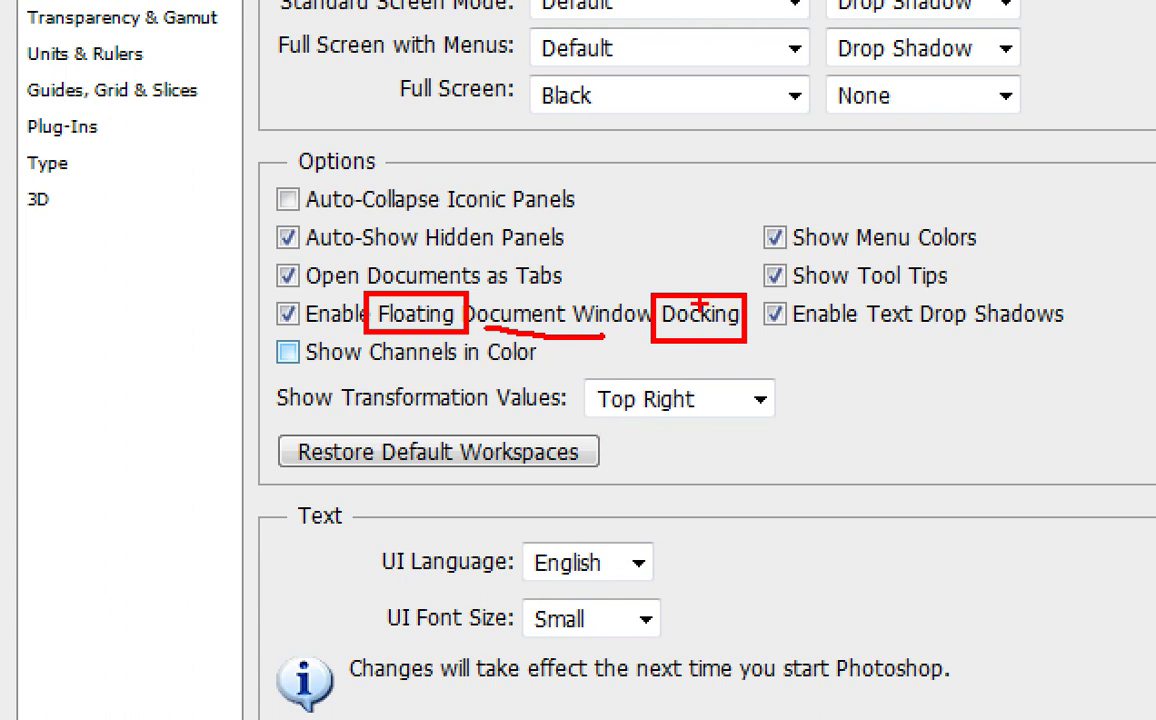
mouse_move(699, 294)
left_mouse_down()
mouse_move(698, 229)
mouse_move(660, 250)
mouse_move(735, 252)
left_mouse_up()
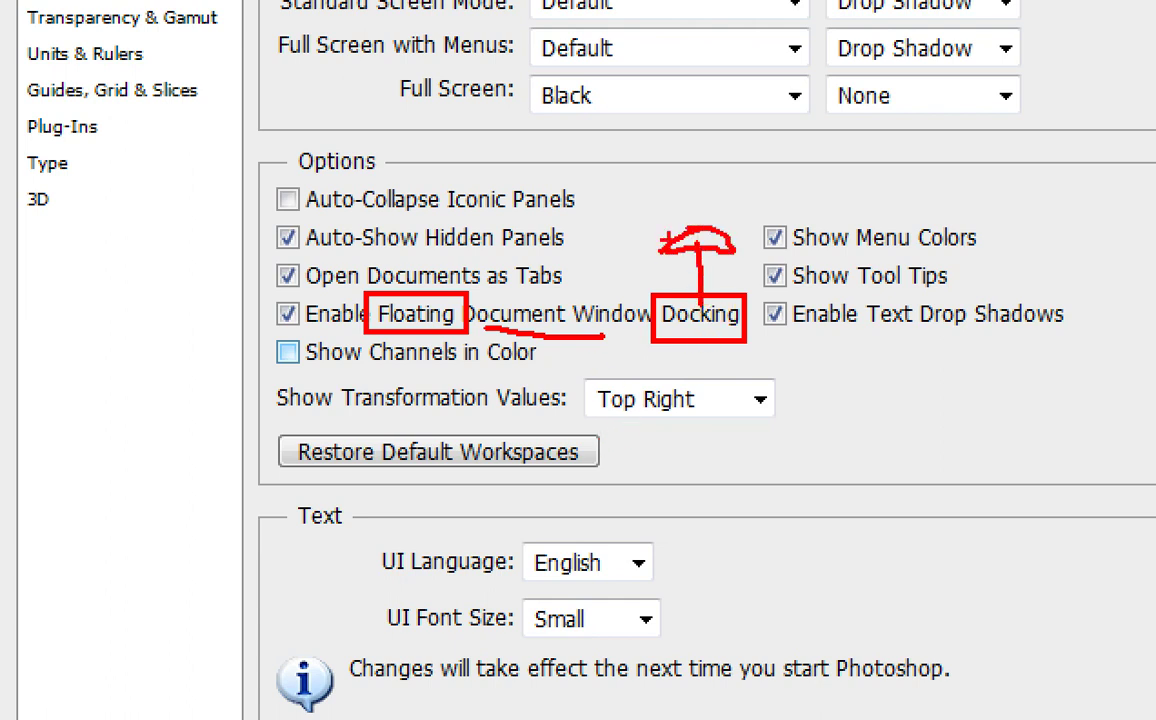
mouse_move(550, 285)
left_mouse_down()
mouse_move(518, 245)
mouse_move(577, 275)
mouse_move(578, 294)
mouse_move(637, 282)
mouse_move(655, 291)
left_mouse_up()
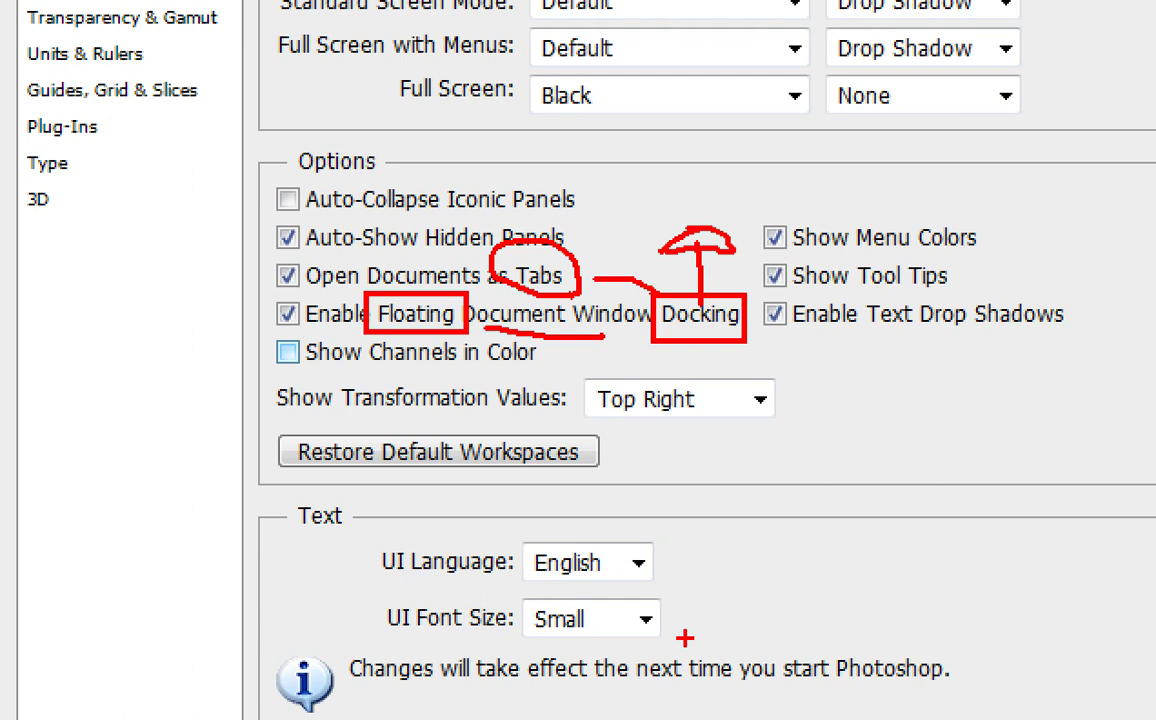
left_click_drag(658, 322, 688, 353)
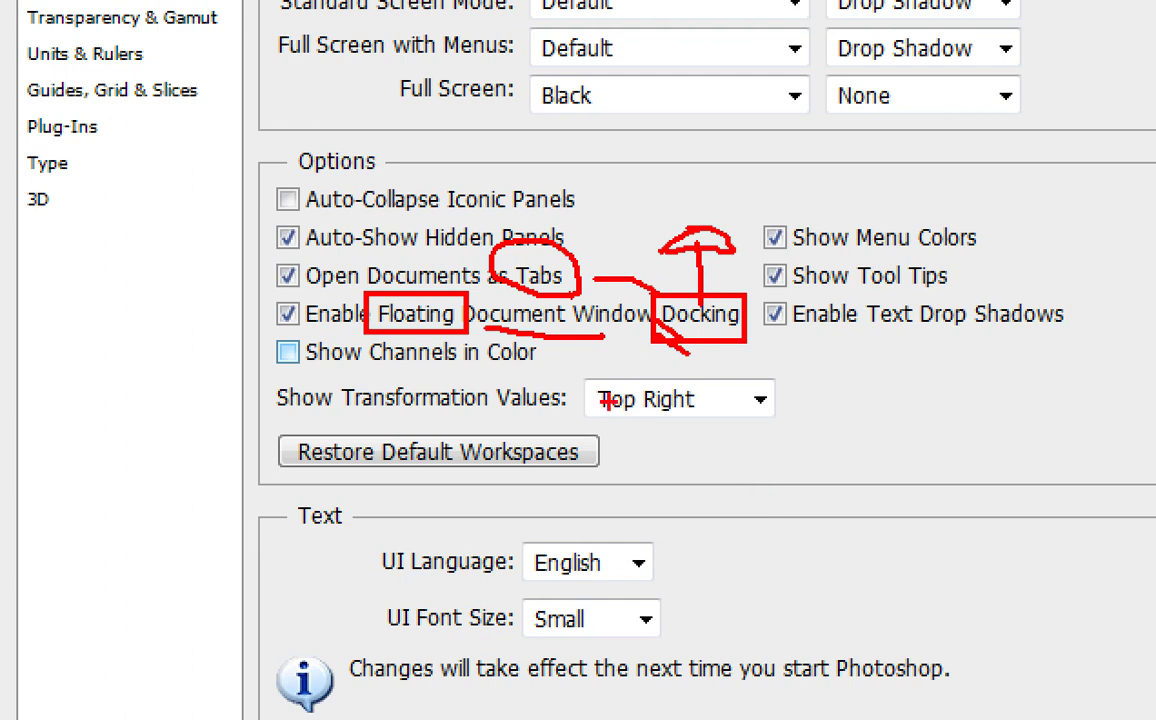
left_click_drag(478, 323, 447, 363)
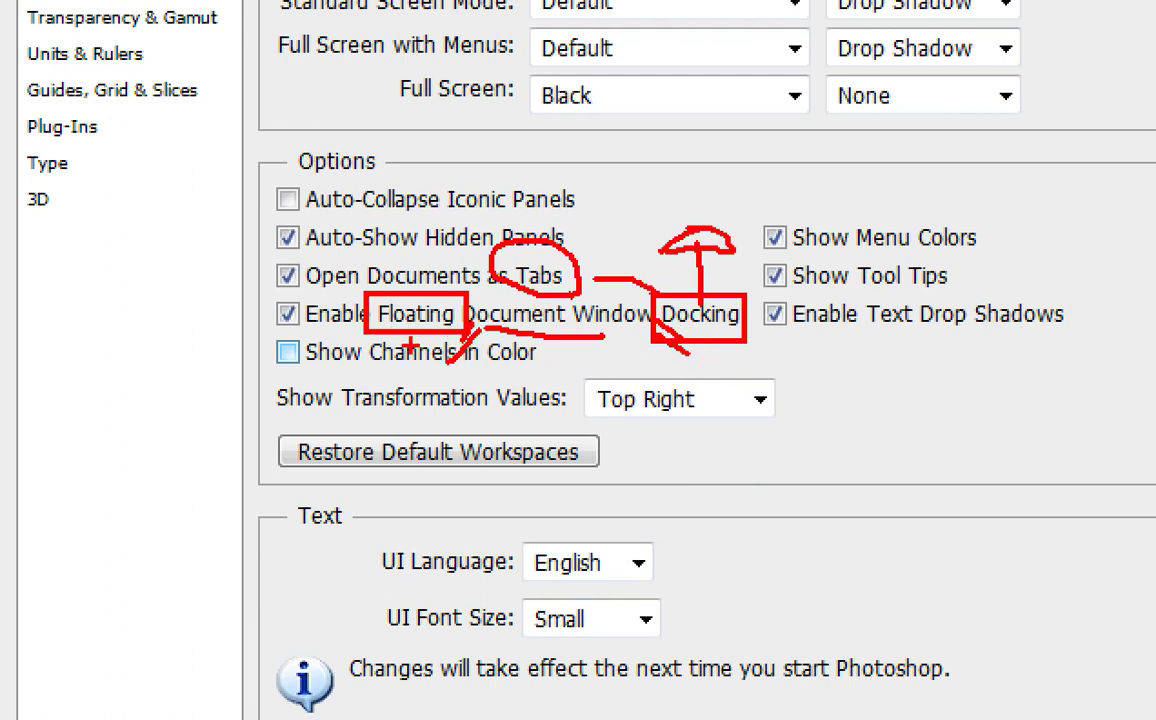
left_click_drag(370, 300, 354, 285)
key("Escape")
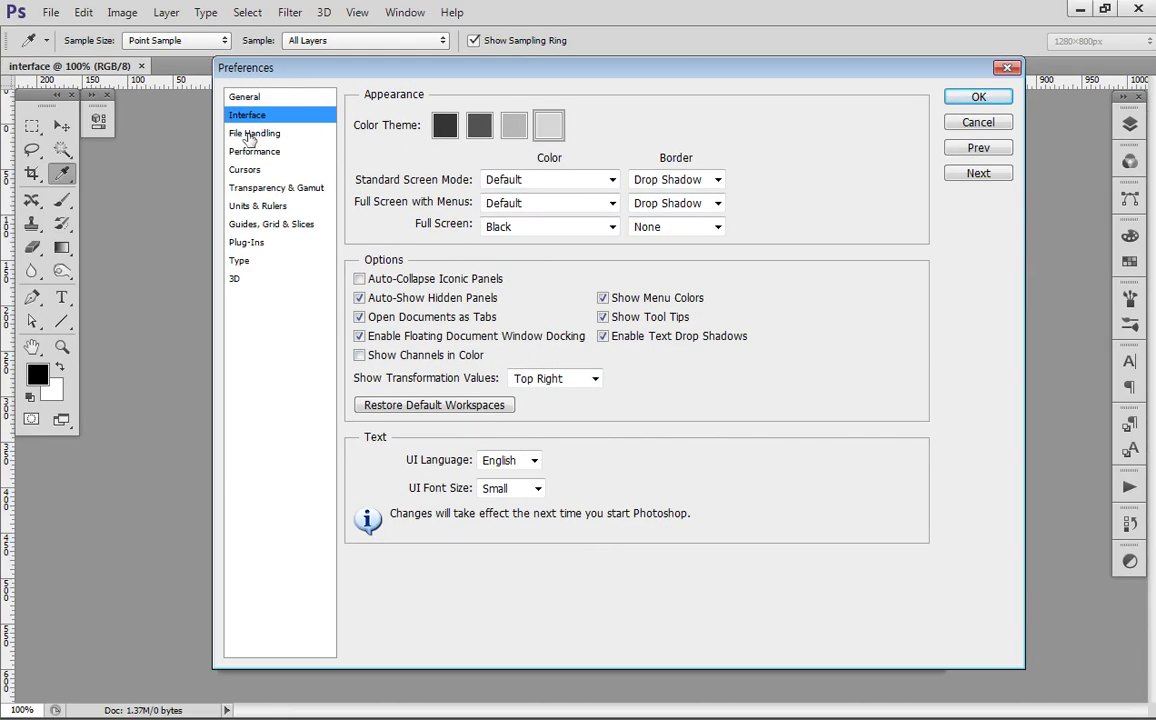
- Show the File Handling preferences to review the file saving options
left_click(252, 134)
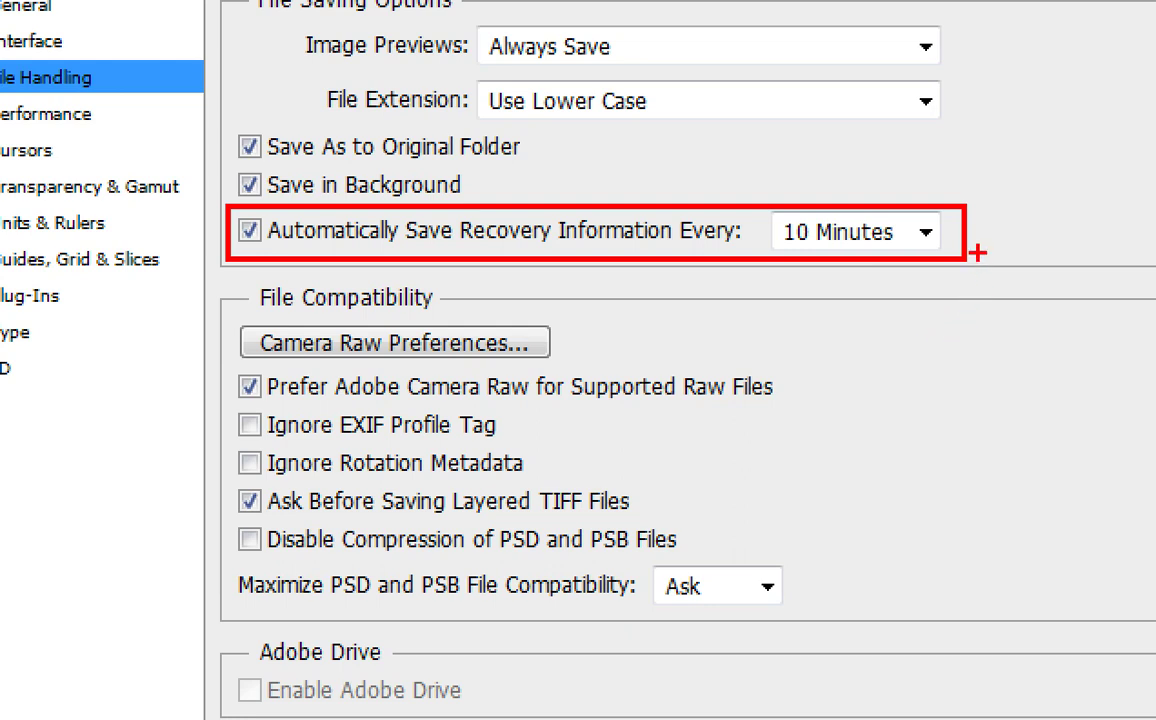
left_click_drag(977, 253, 961, 261)
left_click_drag(820, 162, 942, 143)
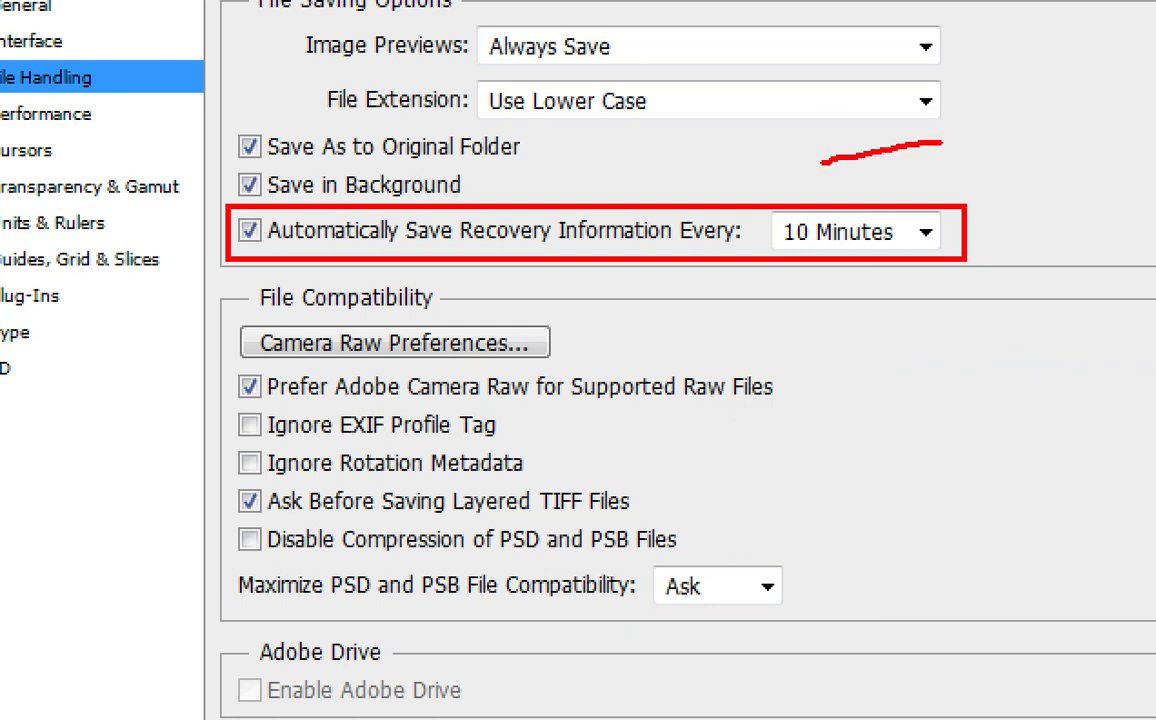
left_click_drag(834, 188, 988, 178)
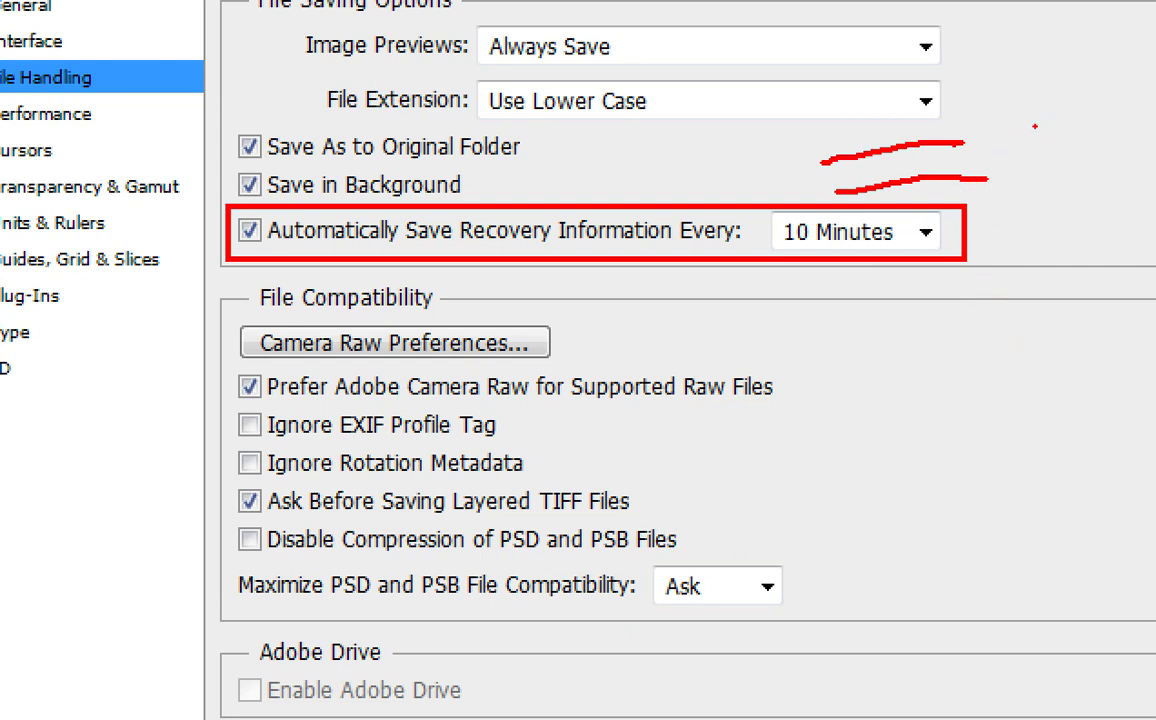
left_click_drag(1035, 126, 1045, 111)
left_click_drag(892, 313, 1040, 318)
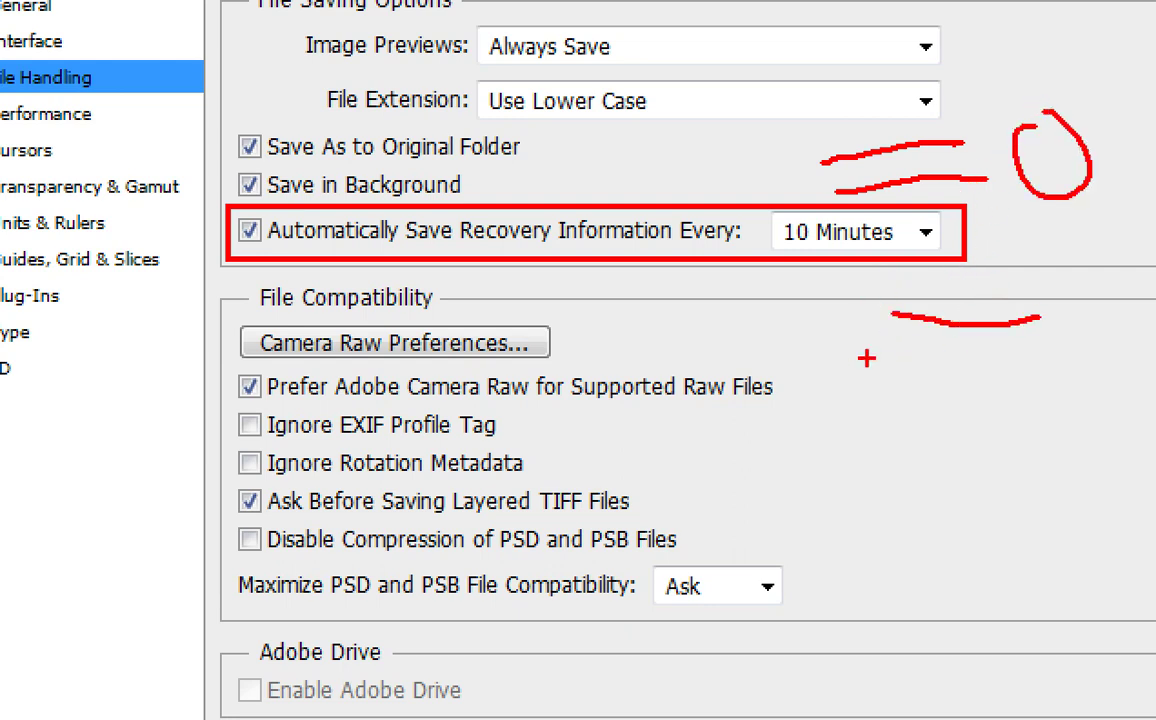
left_click_drag(892, 360, 1038, 376)
mouse_move(840, 327)
left_mouse_down()
mouse_move(838, 358)
mouse_move(780, 386)
left_mouse_up()
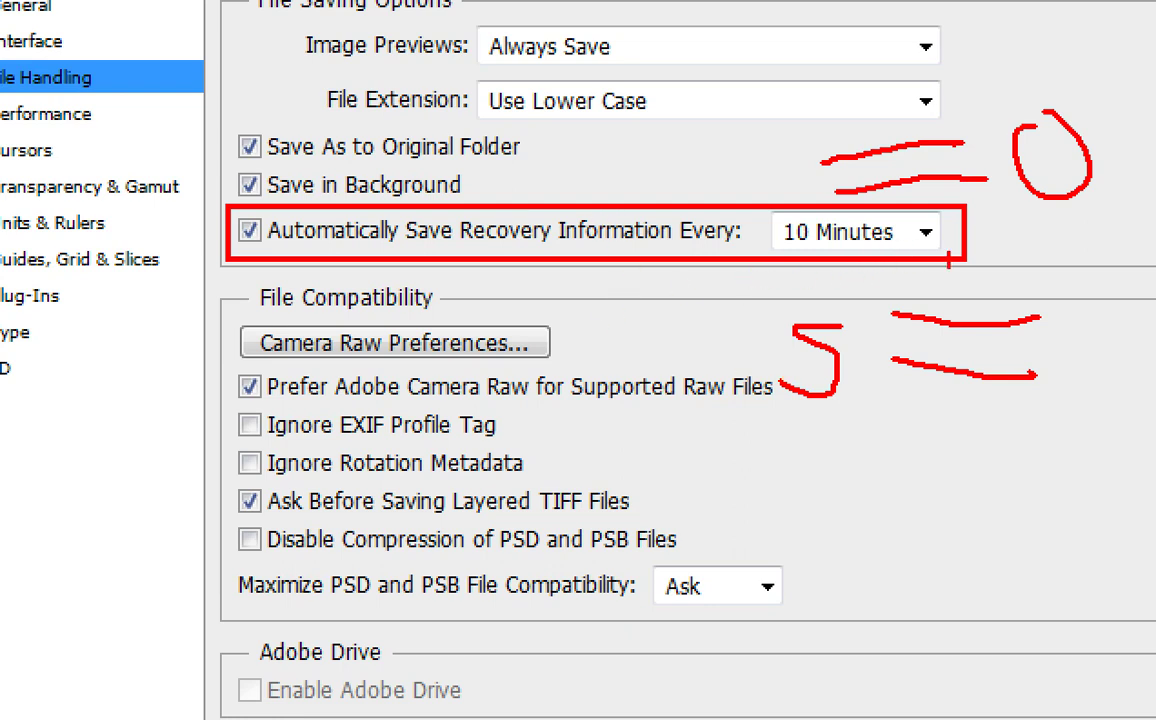
mouse_move(785, 254)
left_mouse_down()
mouse_move(780, 205)
mouse_move(918, 185)
mouse_move(937, 238)
mouse_move(920, 266)
left_mouse_up()
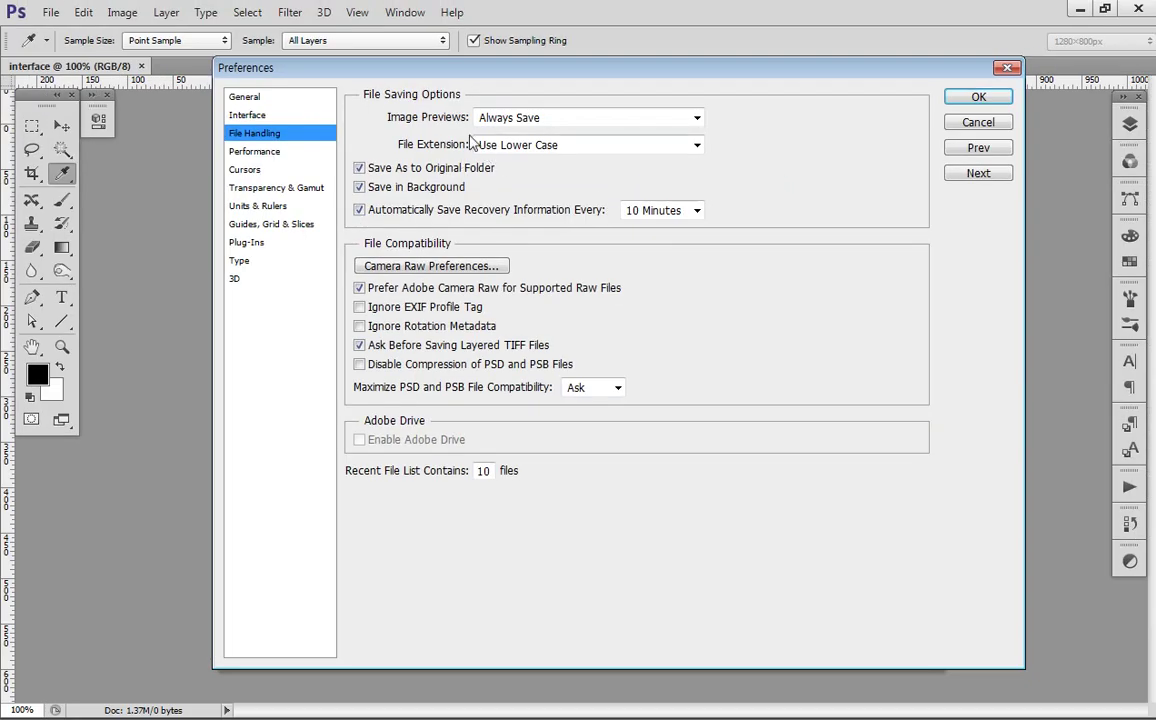
- Show the Performance preferences and read the descriptions of the History & Cache and Memory Usage settings
left_click(258, 153)
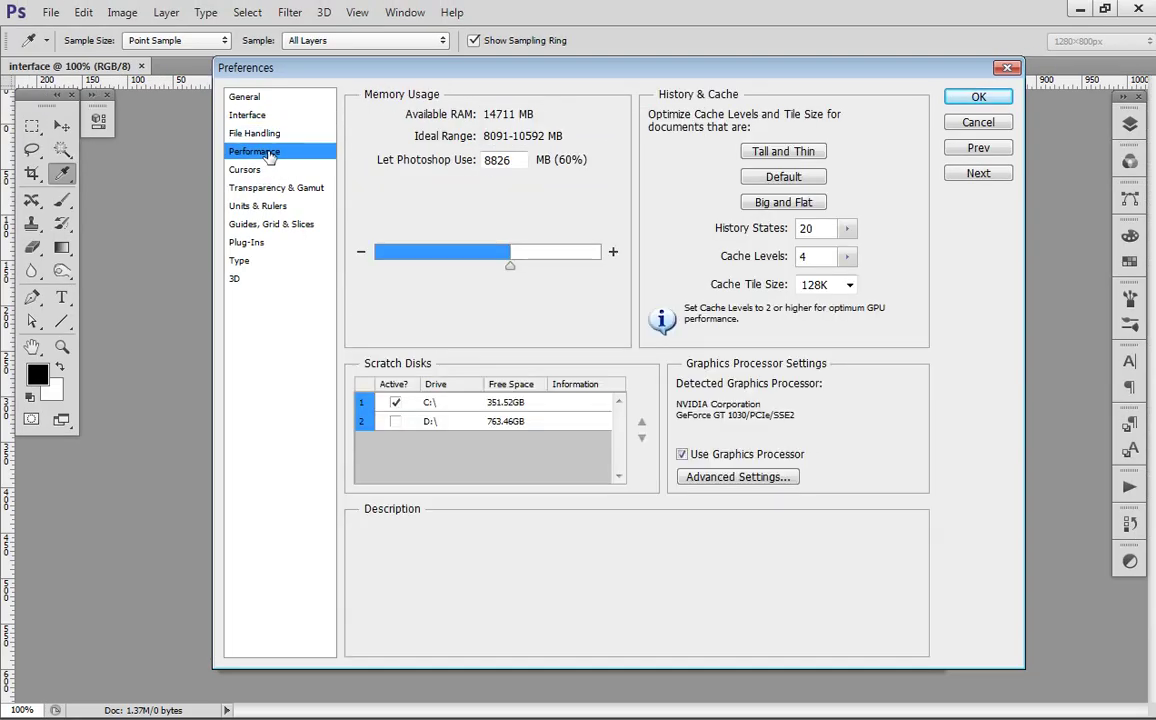
mouse_move(750, 308)
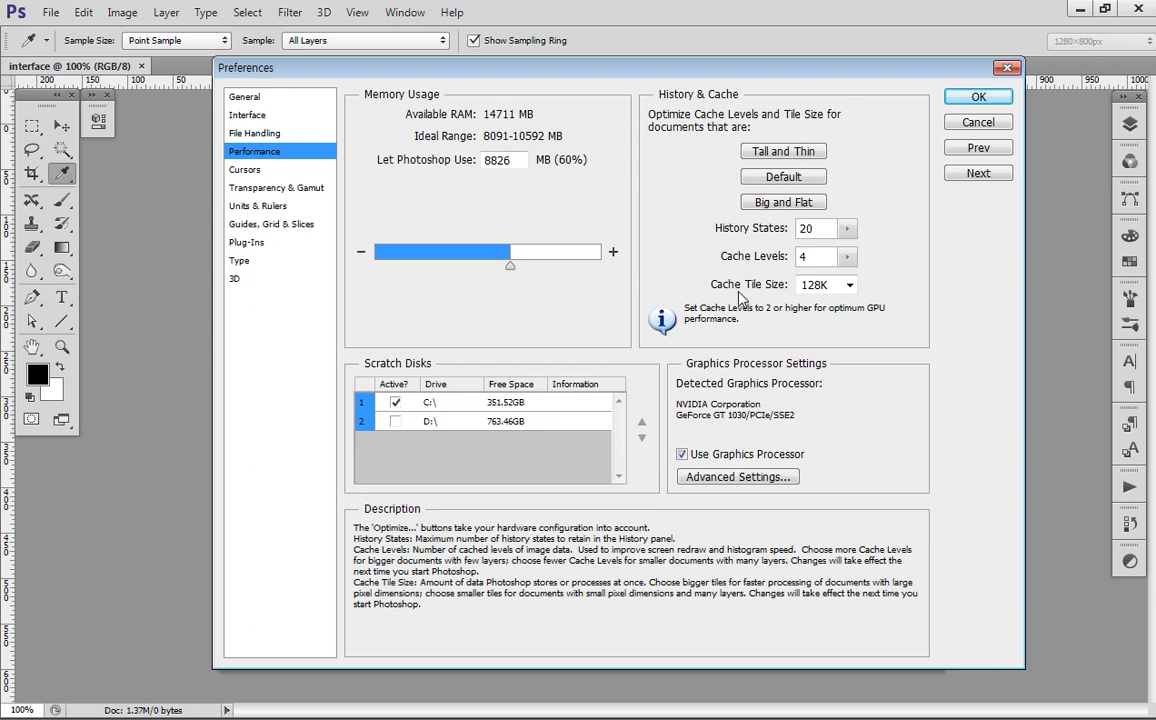
mouse_move(557, 232)
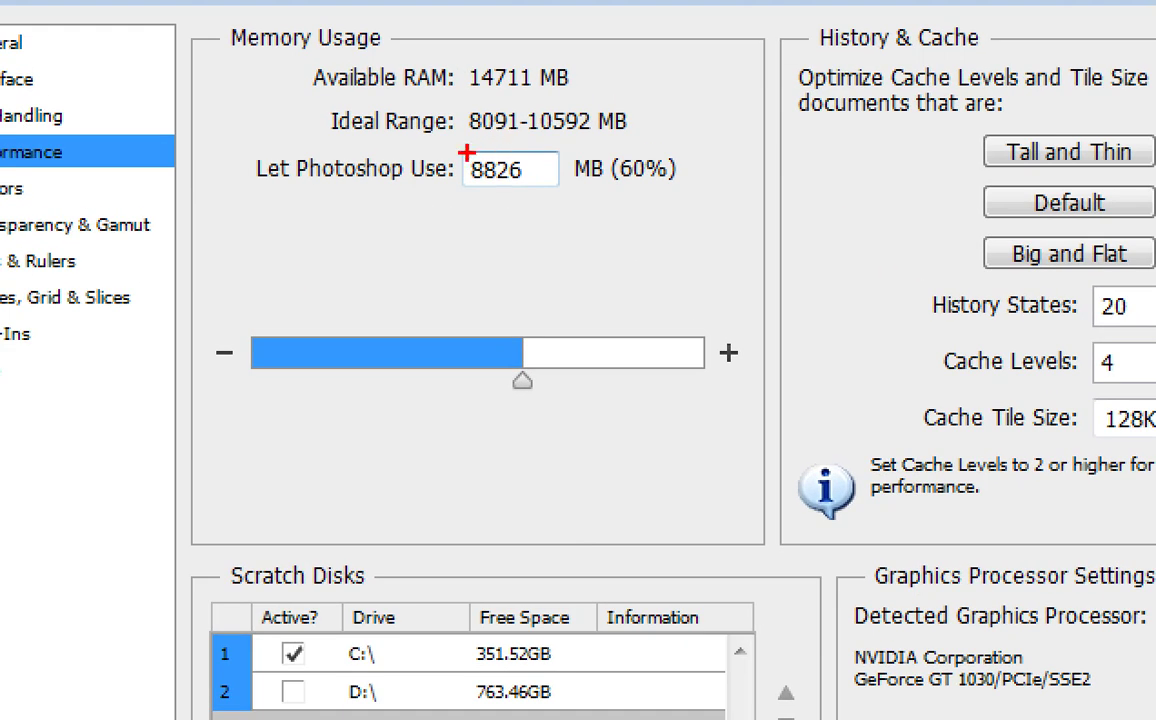
mouse_move(449, 143)
left_mouse_down()
mouse_move(546, 194)
mouse_move(624, 189)
left_mouse_up()
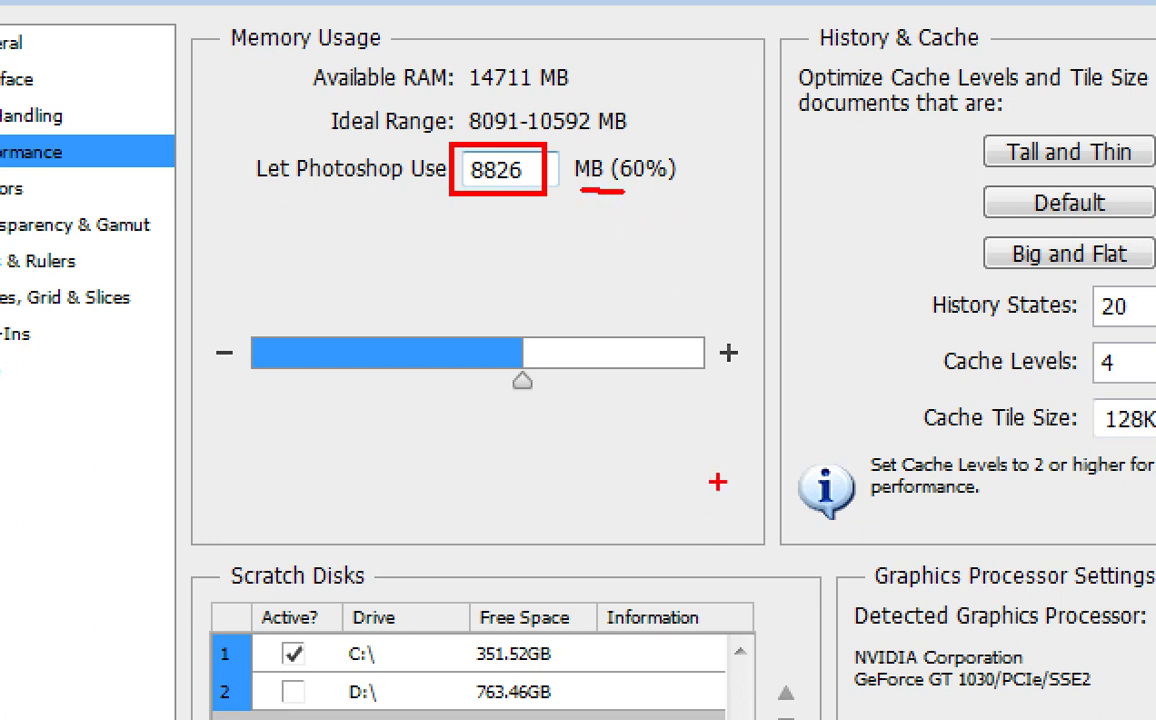
left_click_drag(632, 196, 693, 195)
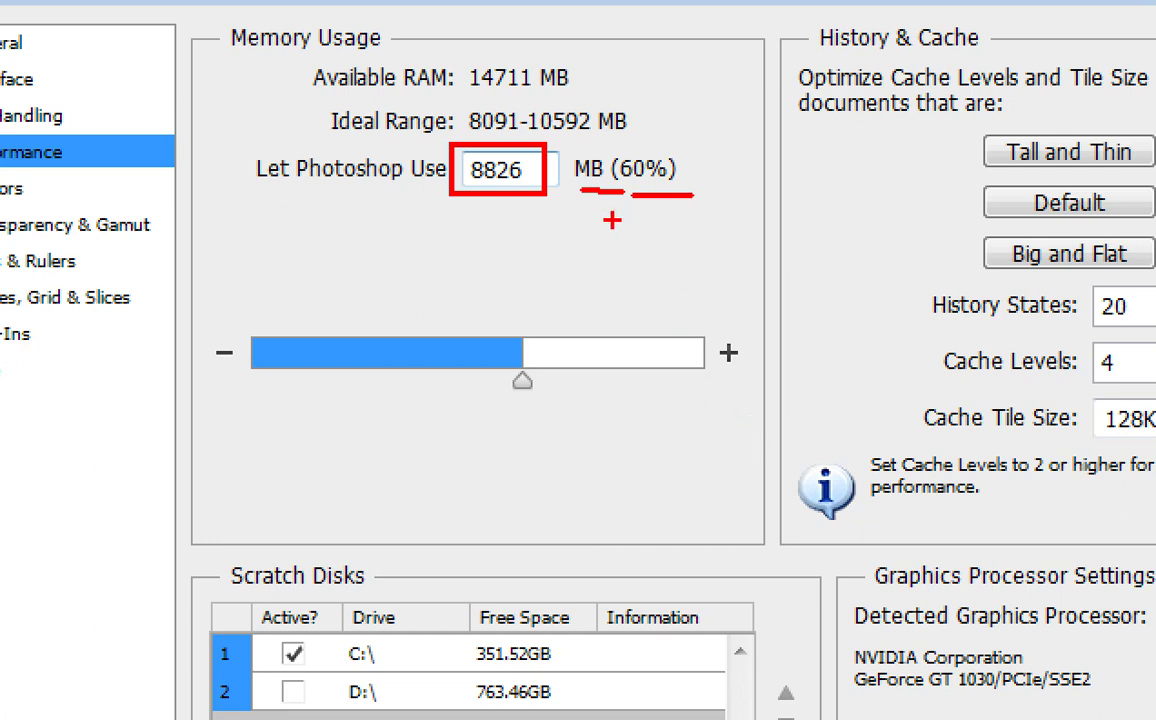
left_click_drag(455, 53, 594, 98)
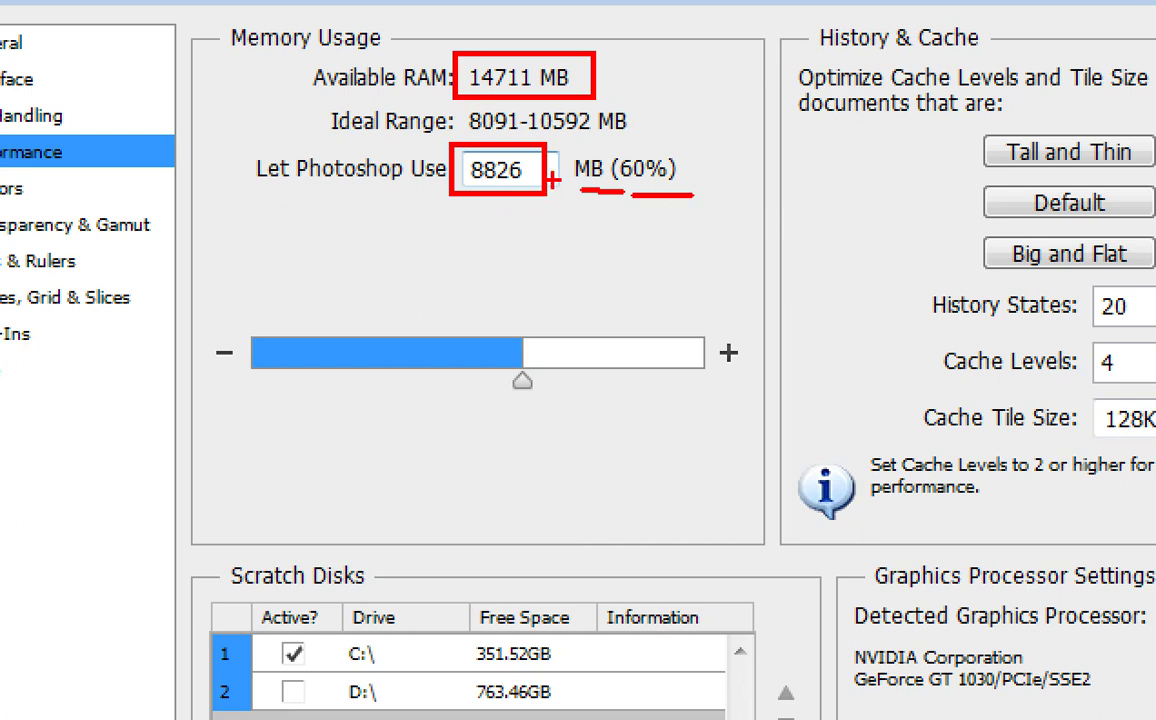
left_click_drag(559, 196, 549, 219)
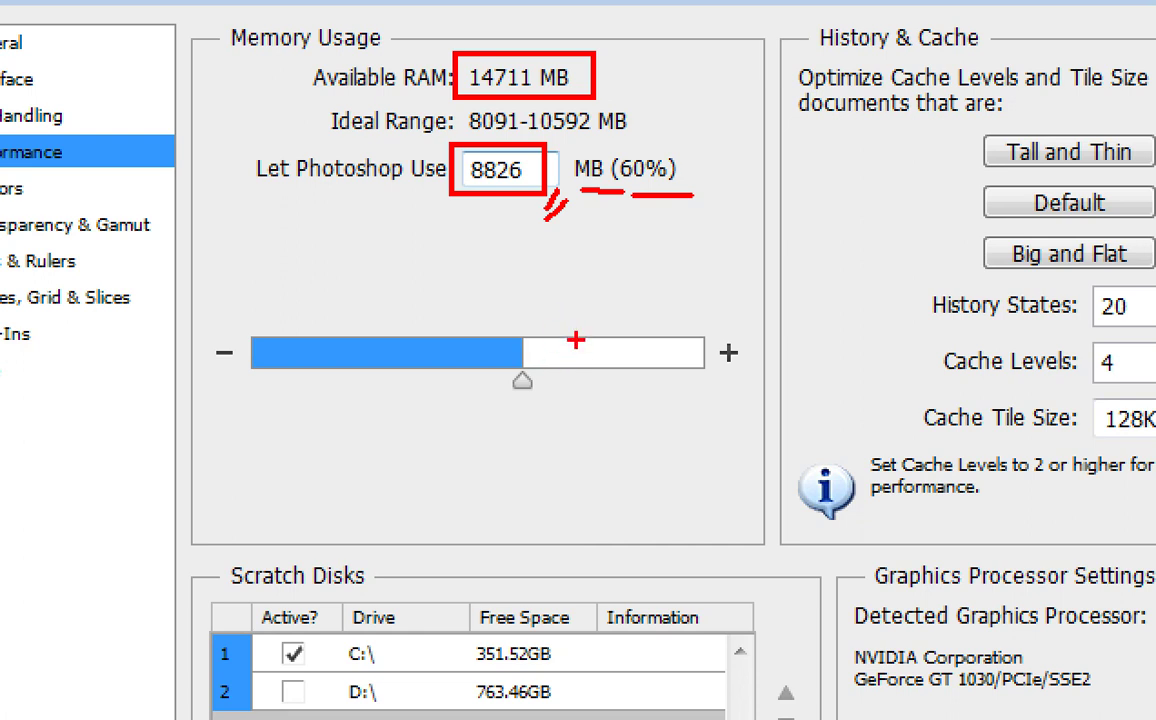
mouse_move(538, 251)
left_mouse_down()
mouse_move(527, 297)
mouse_move(548, 260)
mouse_move(568, 305)
mouse_move(526, 292)
mouse_move(583, 273)
mouse_move(591, 306)
left_mouse_up()
left_click(589, 267)
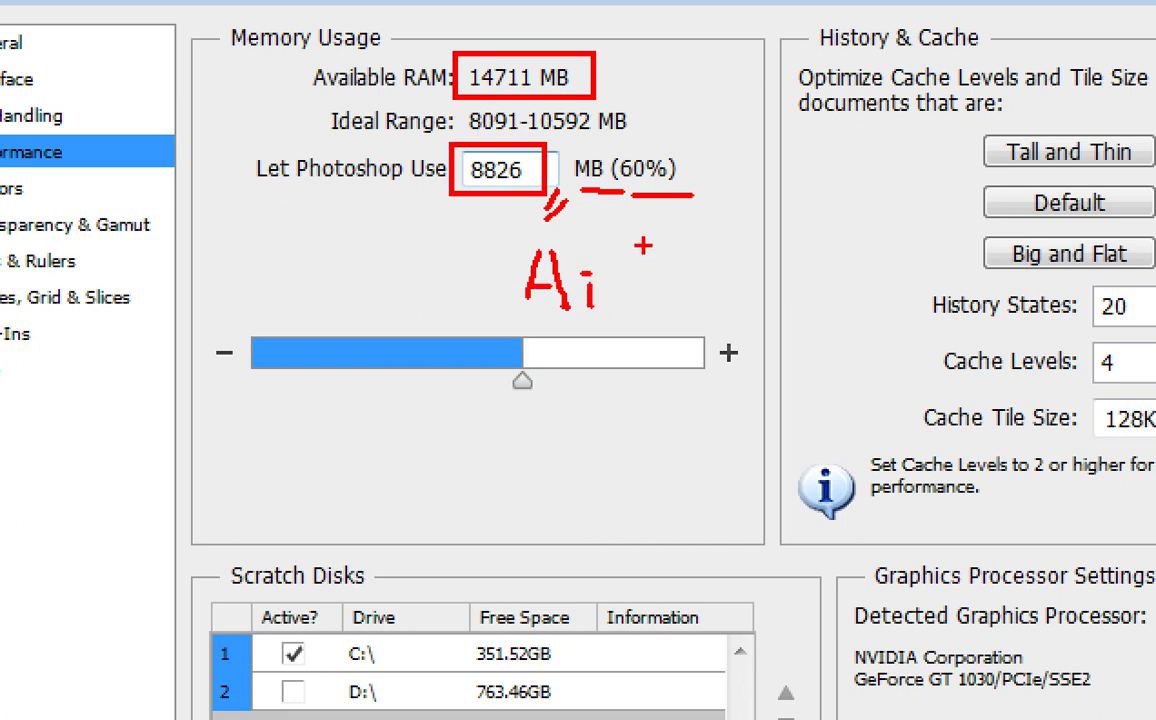
mouse_move(645, 247)
left_mouse_down()
mouse_move(646, 320)
mouse_move(648, 285)
mouse_move(662, 314)
left_mouse_up()
left_click_drag(746, 257, 759, 254)
mouse_move(749, 257)
left_mouse_down()
mouse_move(741, 305)
mouse_move(768, 301)
left_mouse_up()
mouse_move(773, 280)
left_mouse_down()
mouse_move(773, 312)
mouse_move(806, 316)
left_mouse_up()
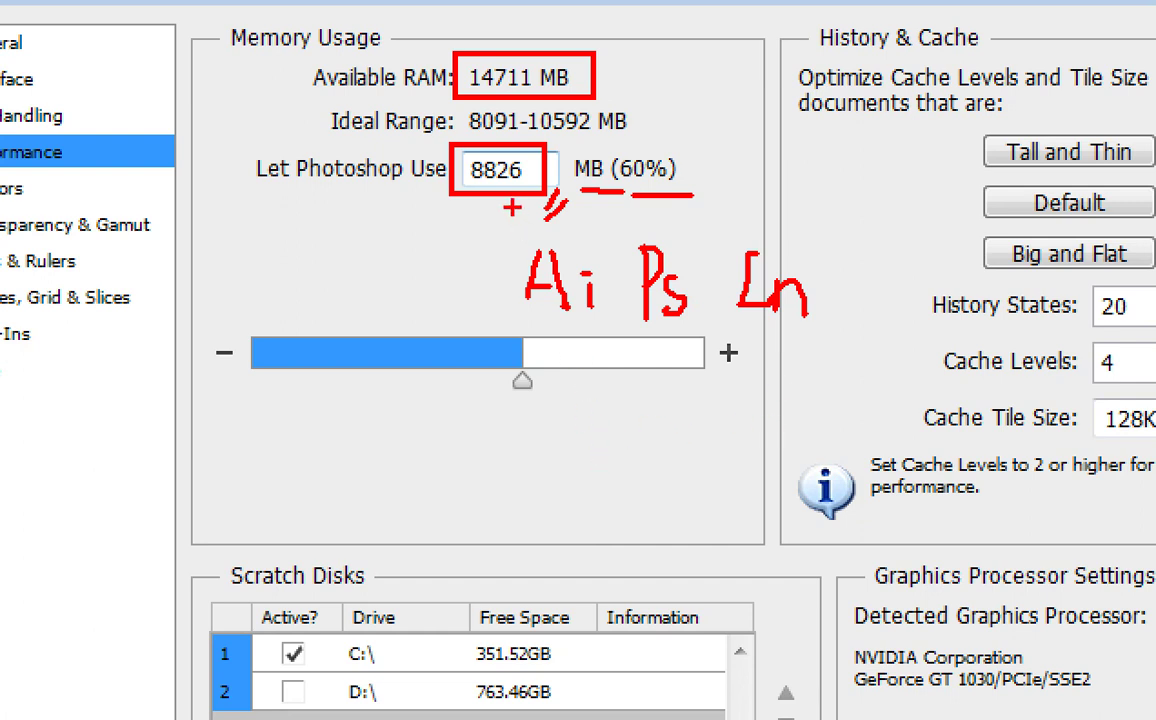
left_click_drag(529, 207, 546, 201)
mouse_move(548, 342)
left_mouse_down()
mouse_move(524, 385)
mouse_move(550, 372)
left_mouse_up()
left_click_drag(666, 345, 655, 372)
left_click_drag(755, 363, 745, 372)
left_click_drag(850, 368, 913, 398)
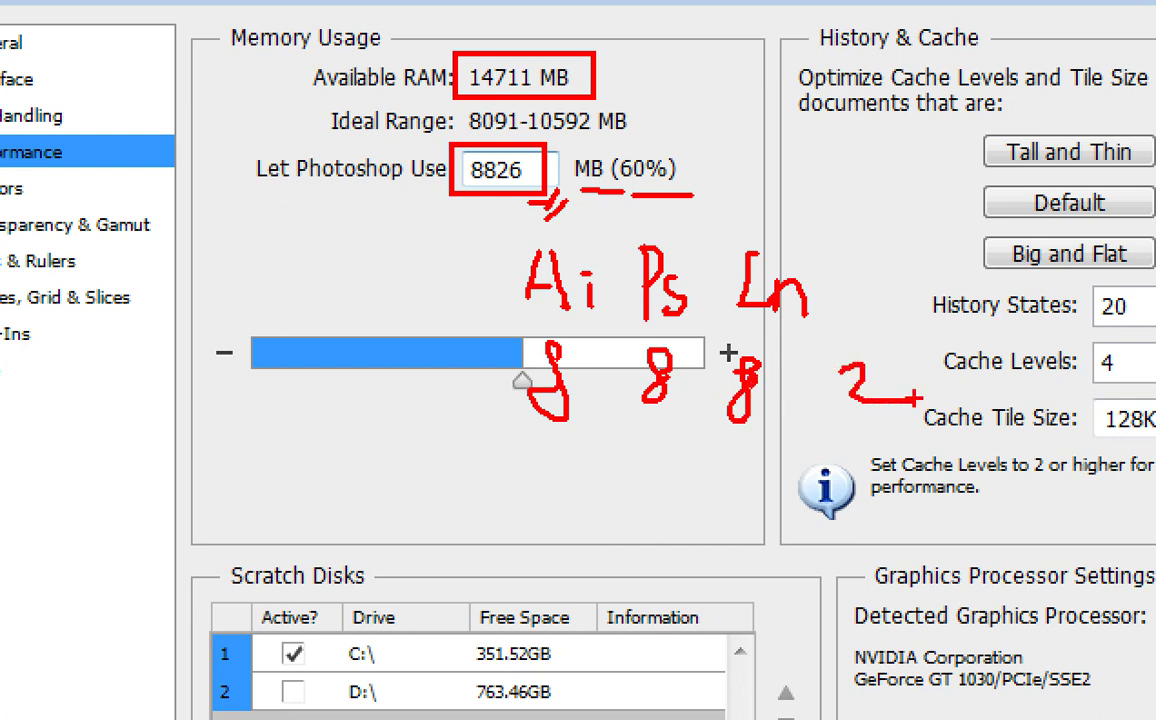
mouse_move(920, 352)
left_mouse_down()
mouse_move(954, 389)
mouse_move(906, 478)
left_mouse_up()
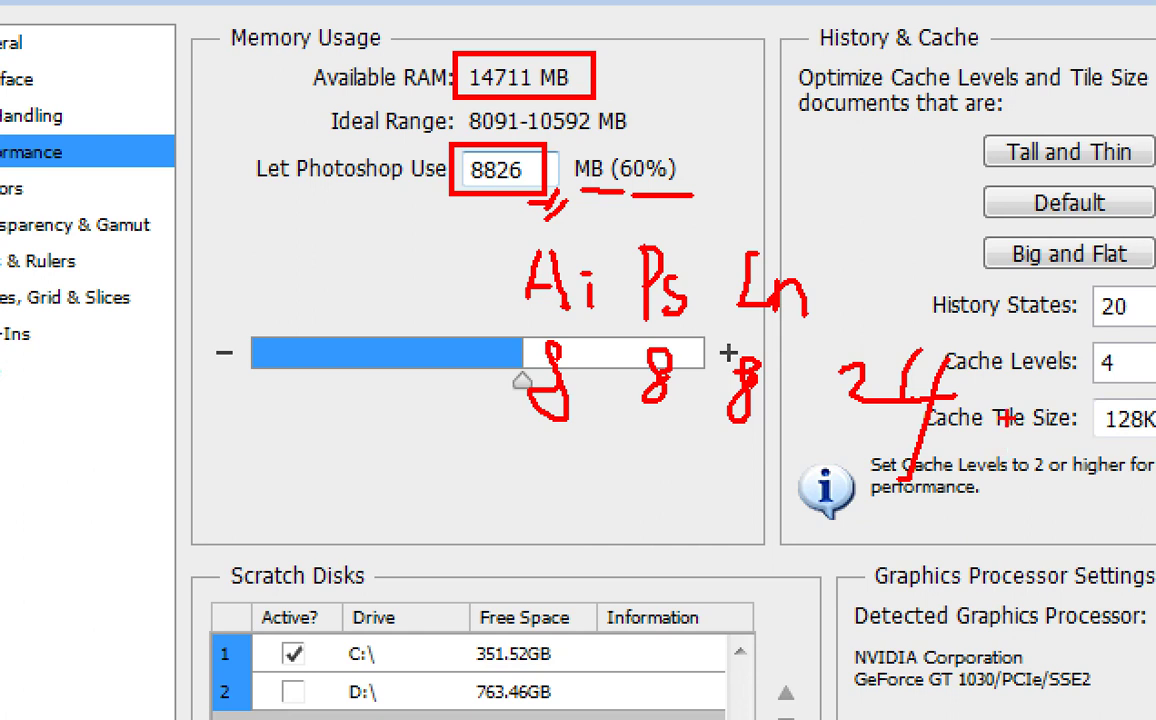
key("Escape")
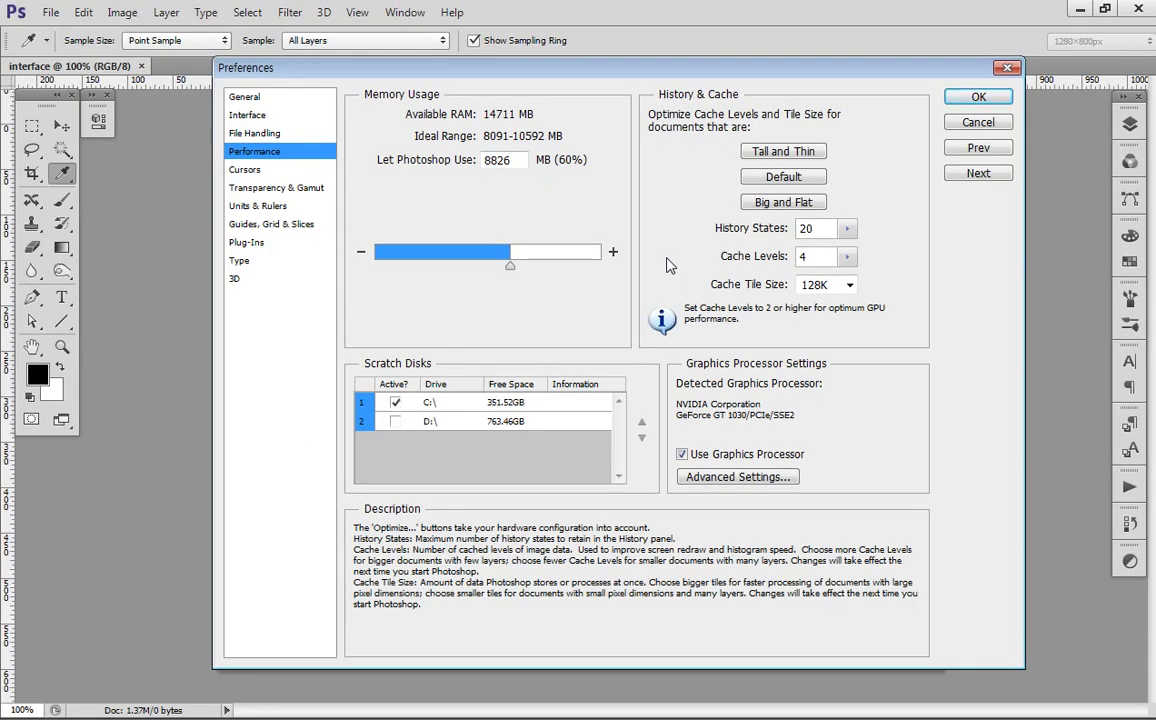
- Set the amount of memory Photoshop may use to 2000 MB
left_click(492, 161)
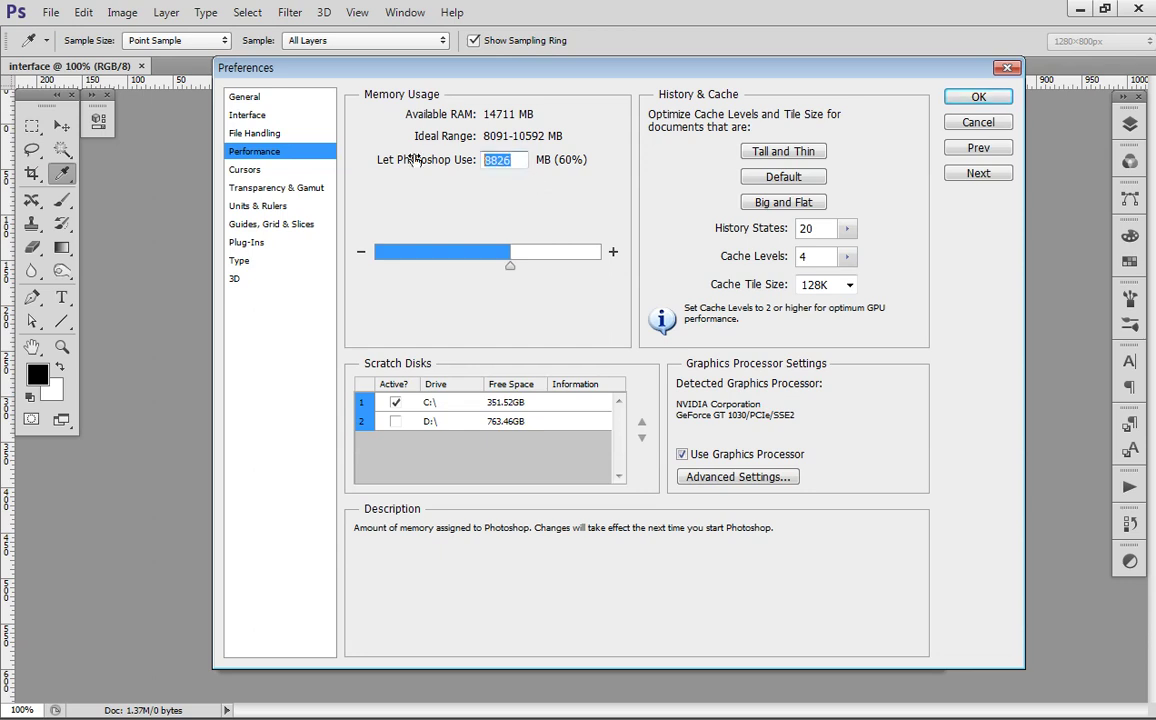
type("2000")
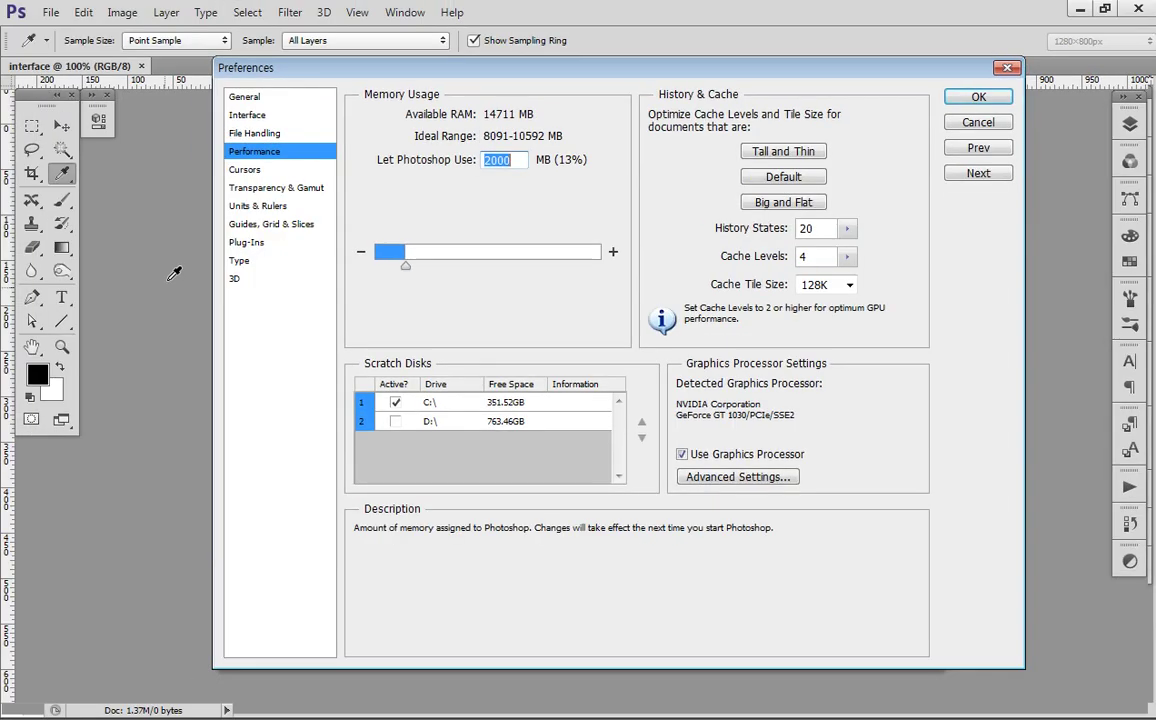
- Look through the Cursors and the Transparency & Gamut preferences
left_click(244, 171)
left_click(276, 188)
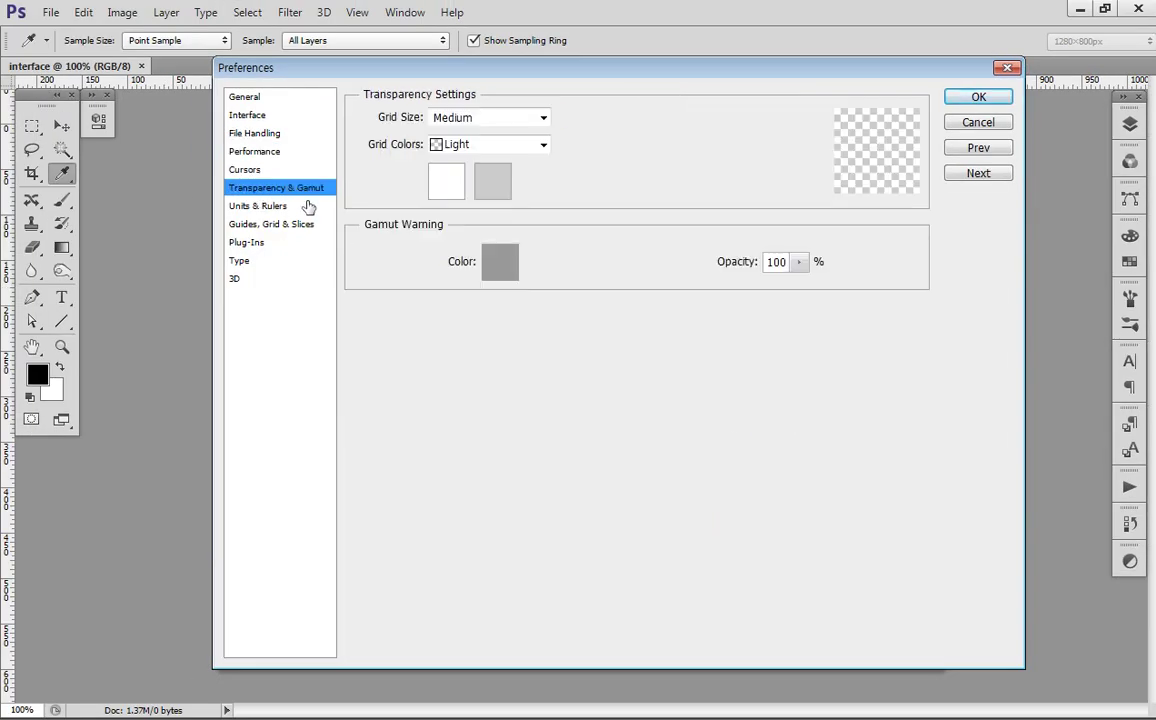
- Set the ruler units to Millimeters in the Units & Rulers preferences
left_click(248, 205)
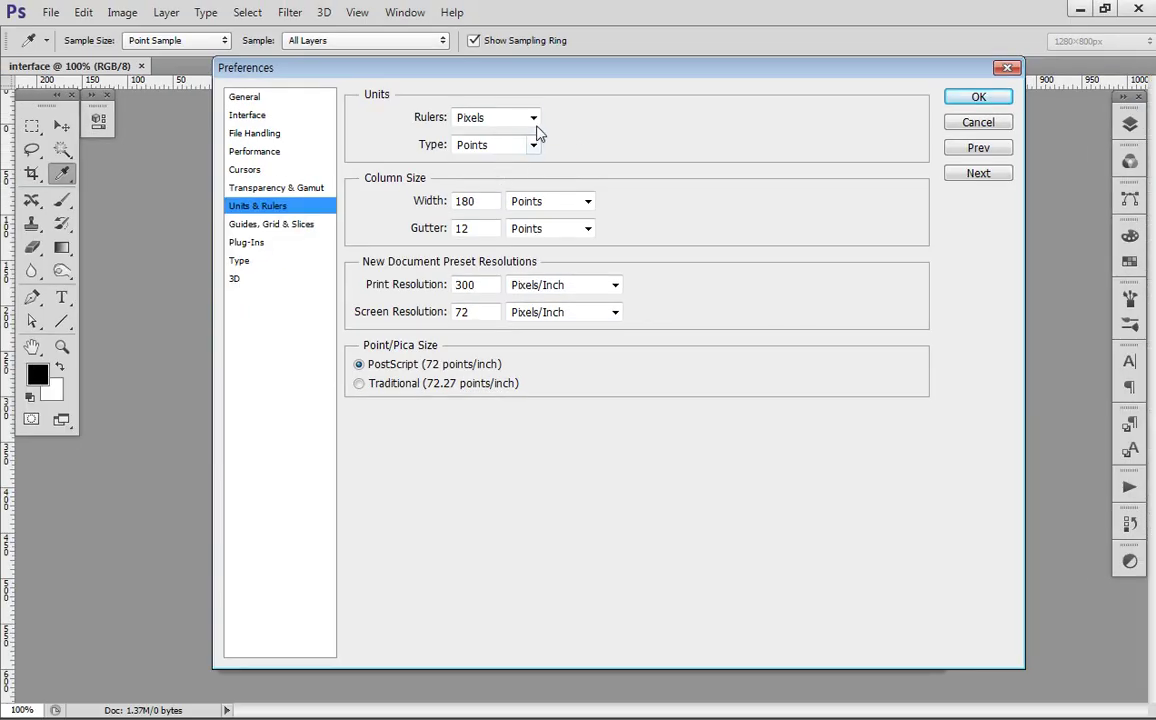
left_click(752, 90)
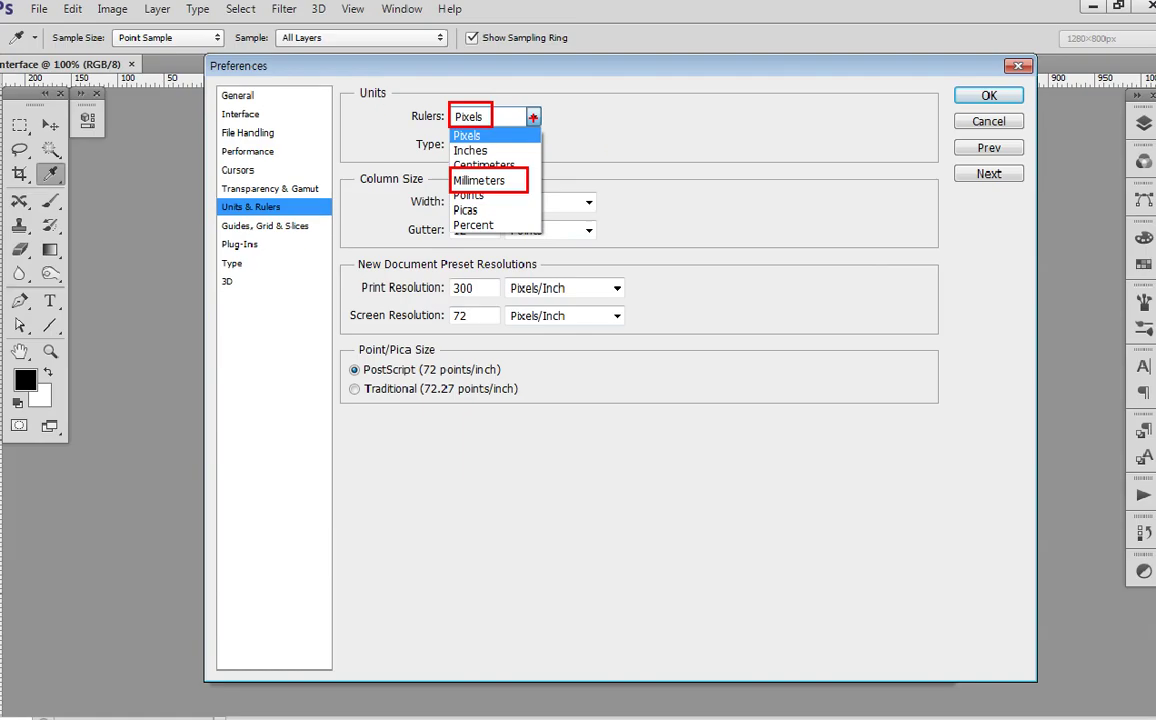
left_click(535, 113)
left_click(532, 119)
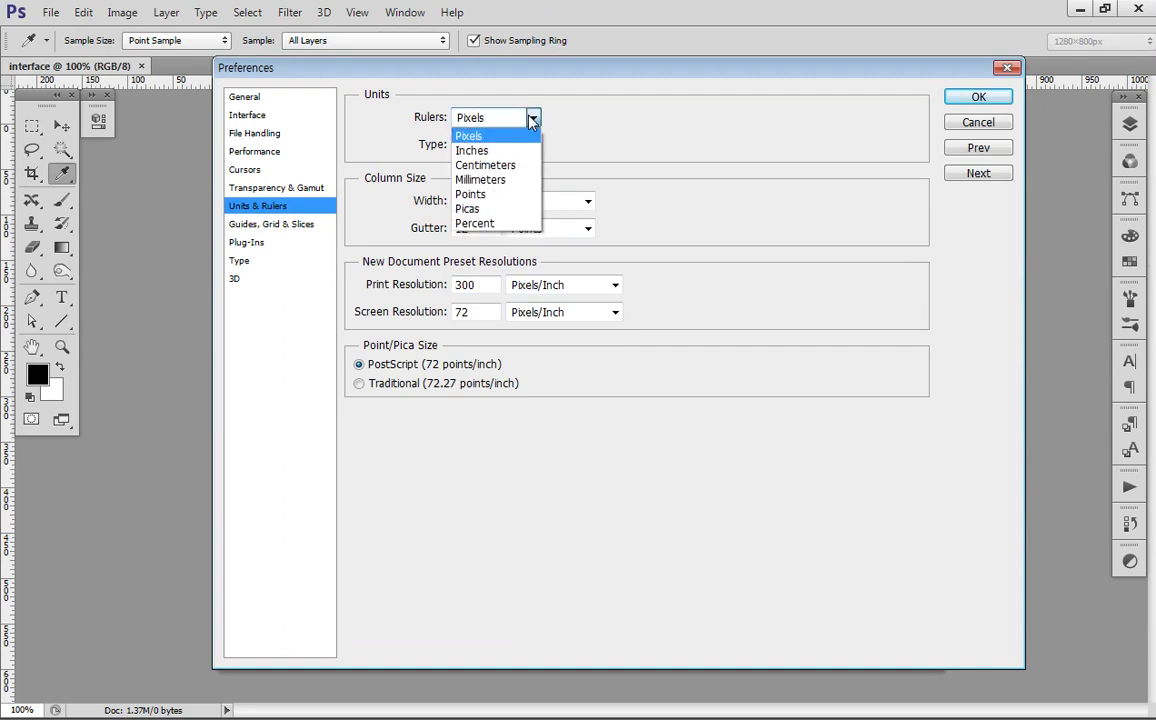
left_click(480, 179)
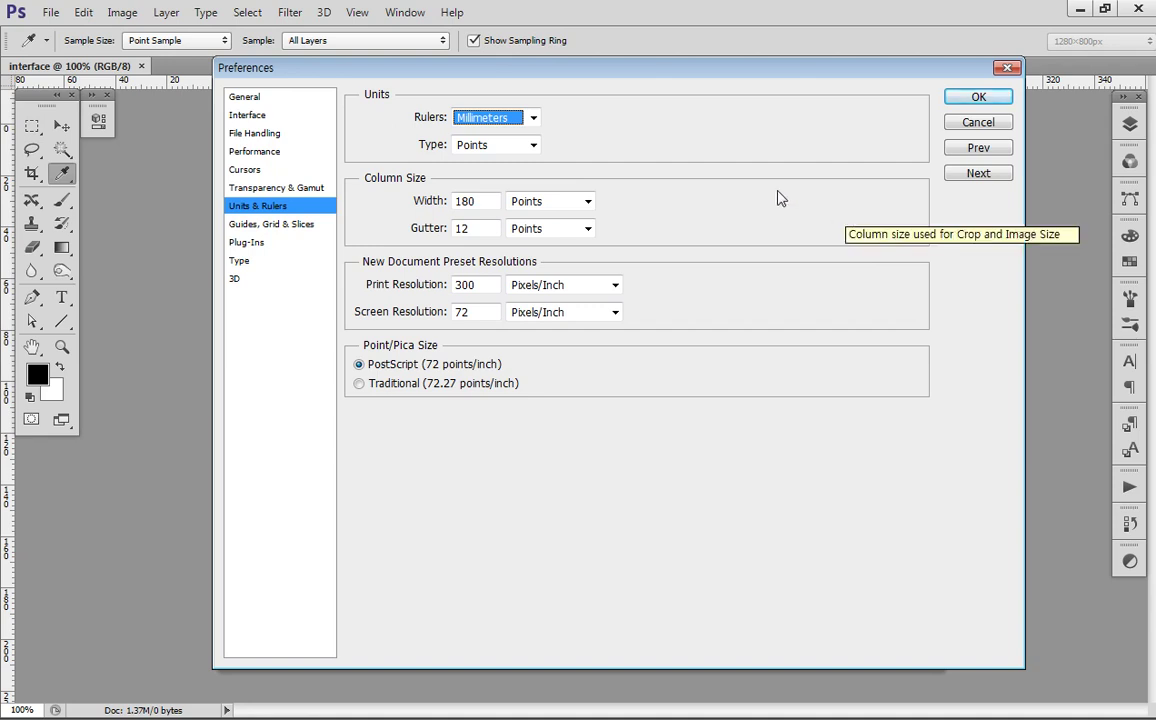
- Check the available type units in the Units & Rulers preferences and keep Points
left_click(536, 147)
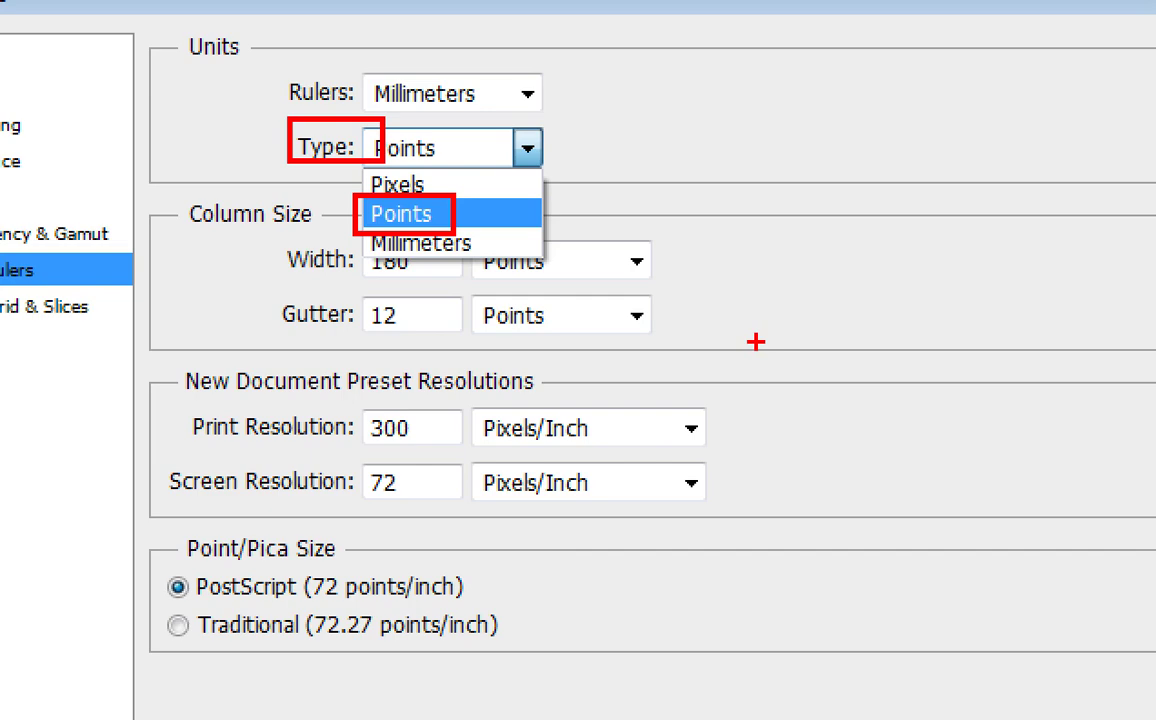
key("Escape")
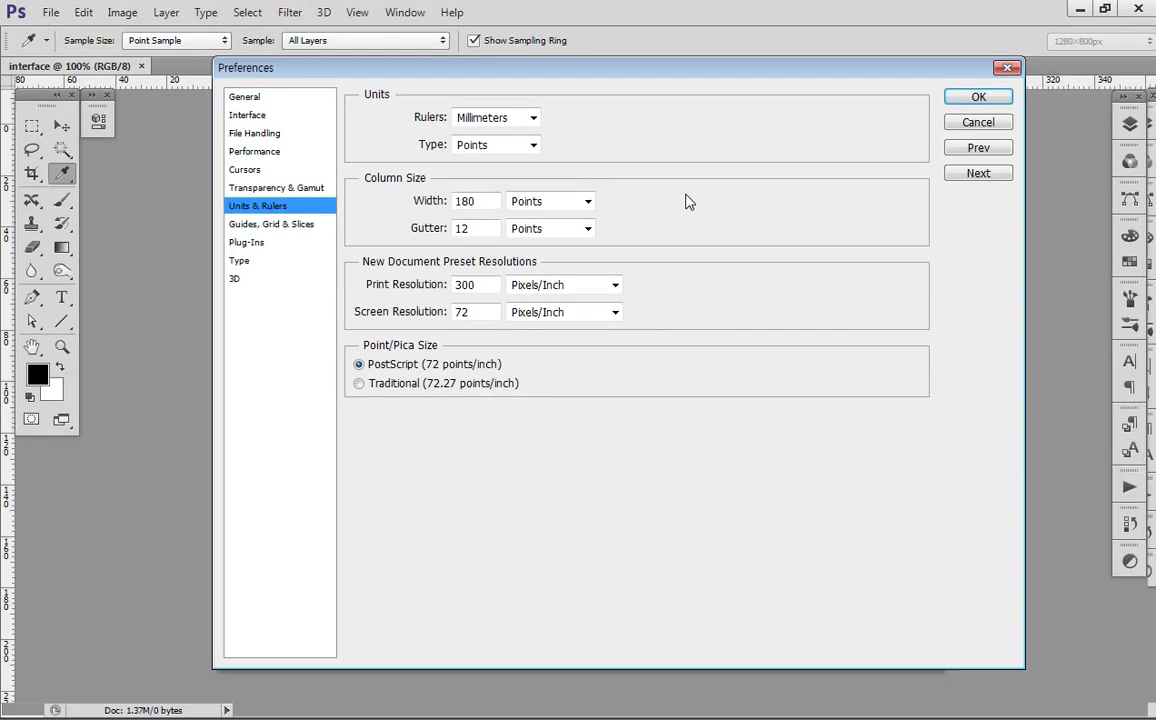
- Show the Guides, Grid & Slices preferences and review the Guides, Smart Guides and Grid settings
left_click(309, 227)
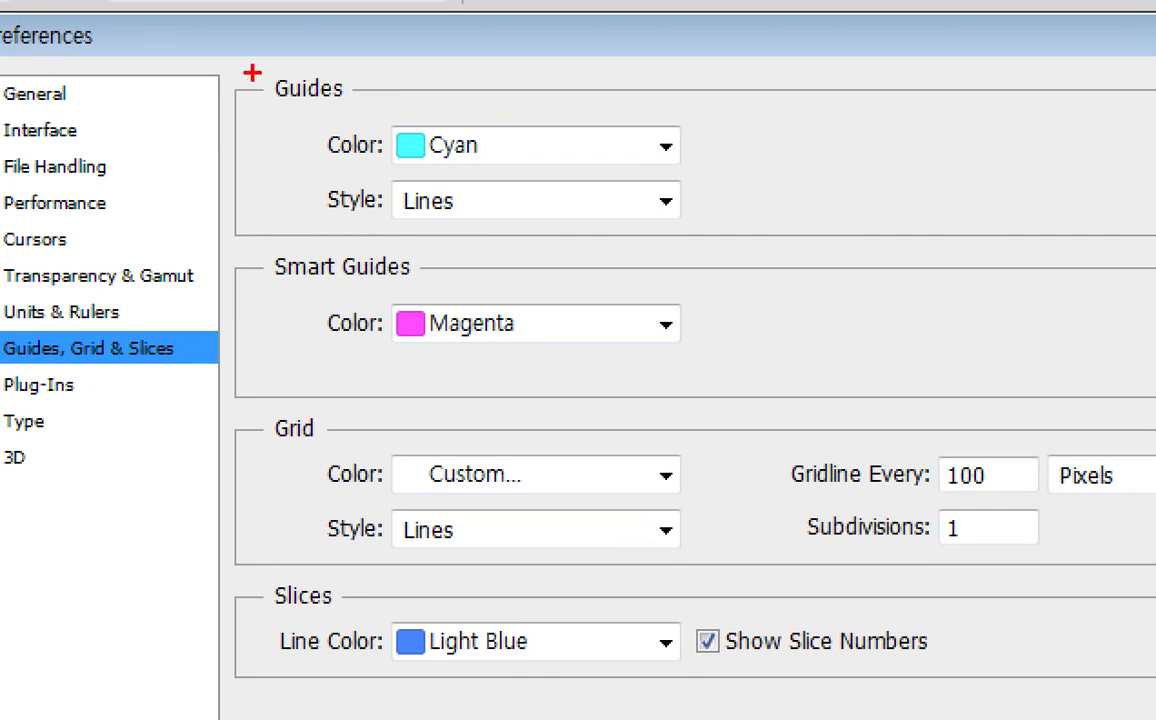
left_click_drag(246, 67, 361, 101)
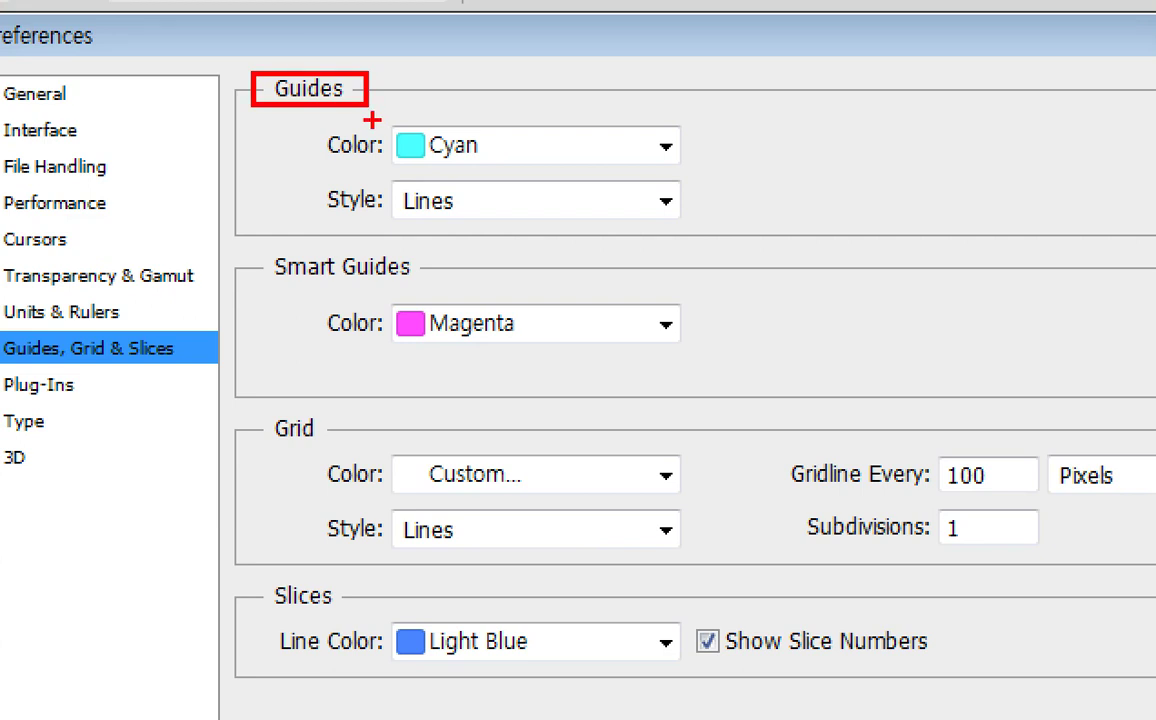
left_click_drag(250, 238, 439, 291)
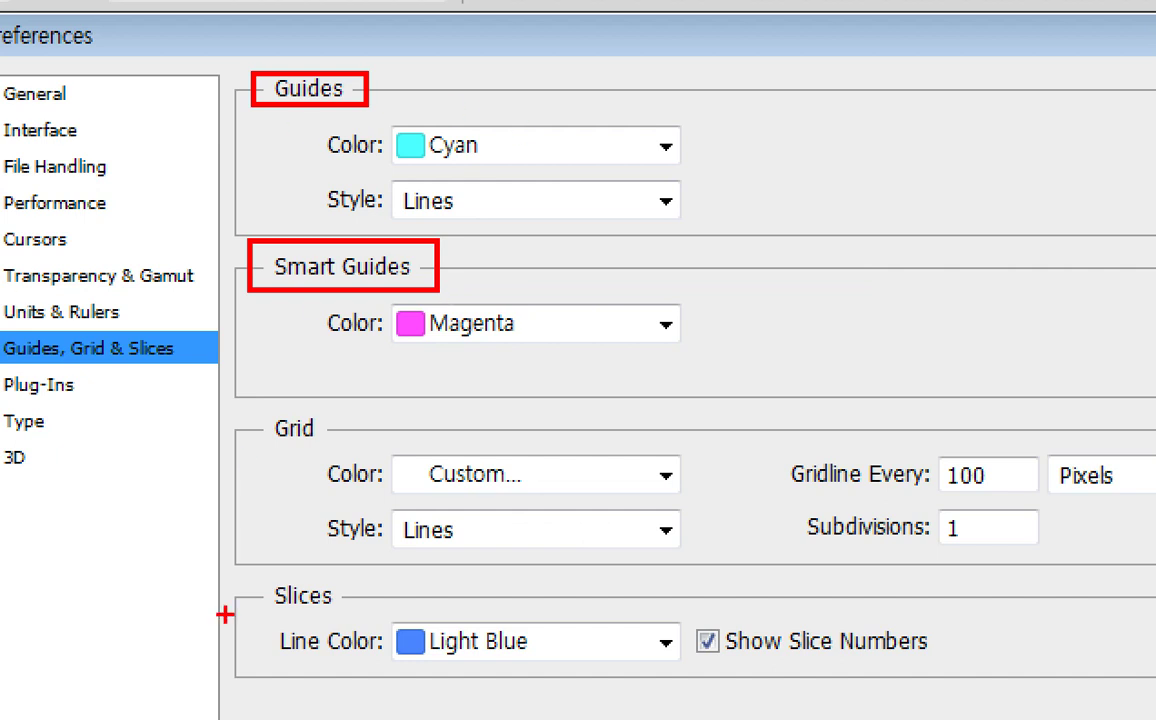
left_click_drag(264, 412, 337, 452)
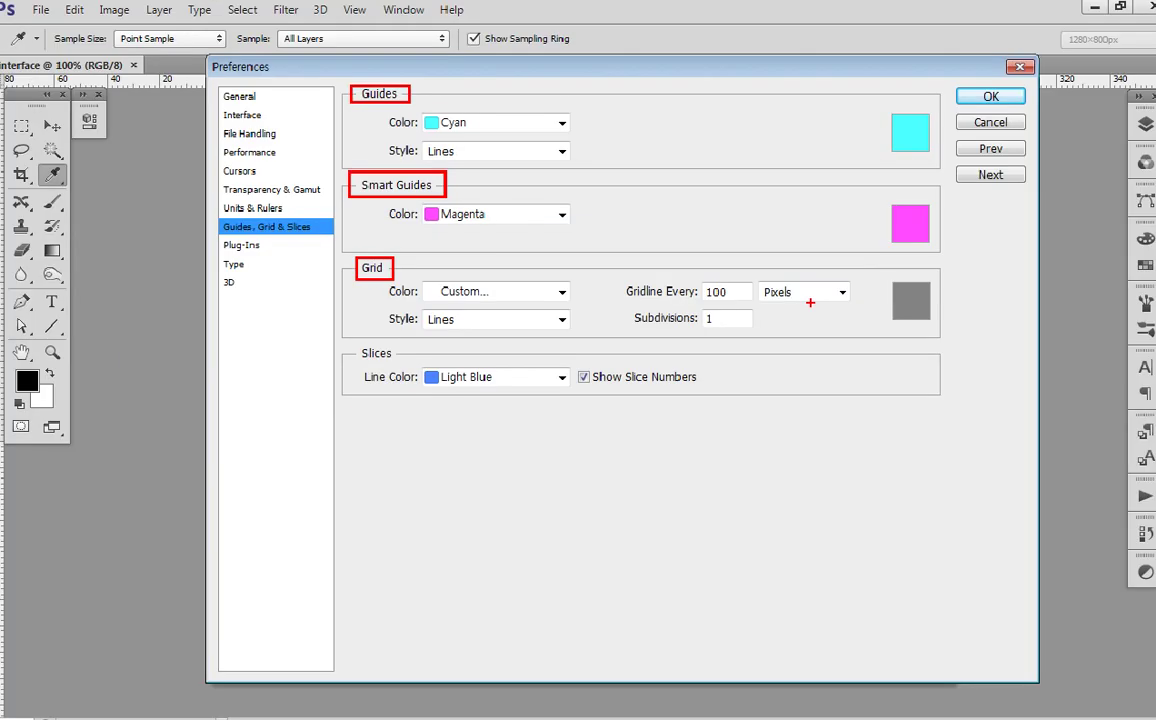
- Set the grid to one gridline every 10 Millimeters
left_click(834, 288)
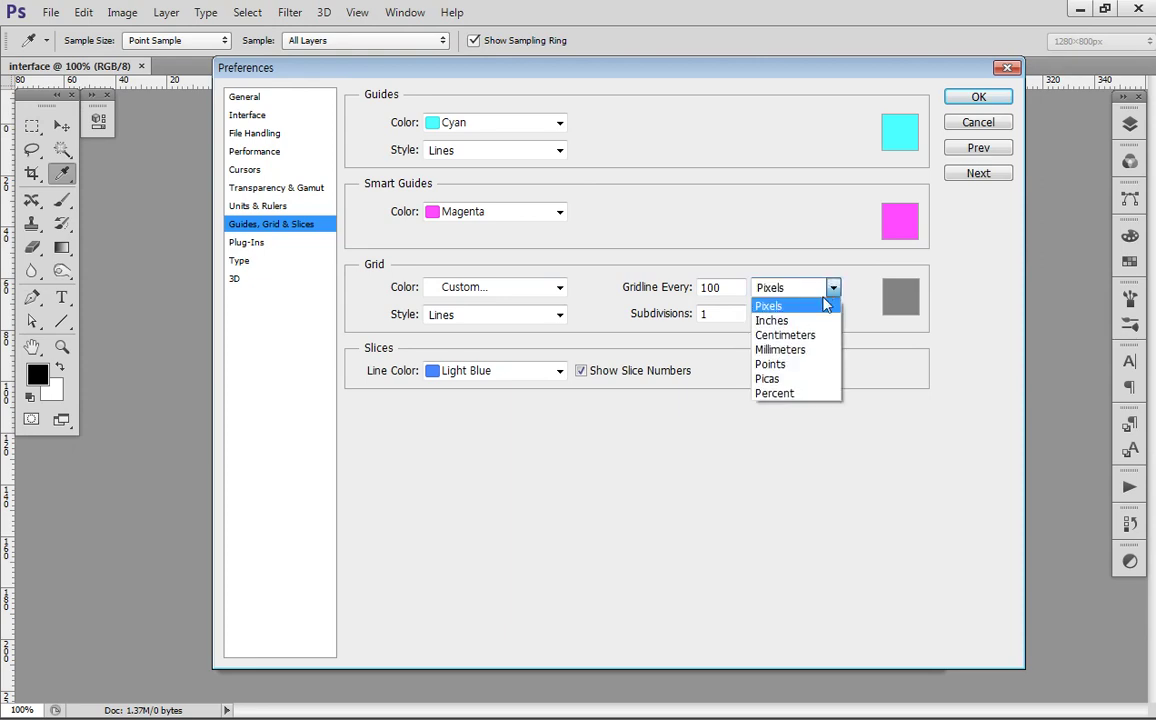
left_click(850, 423)
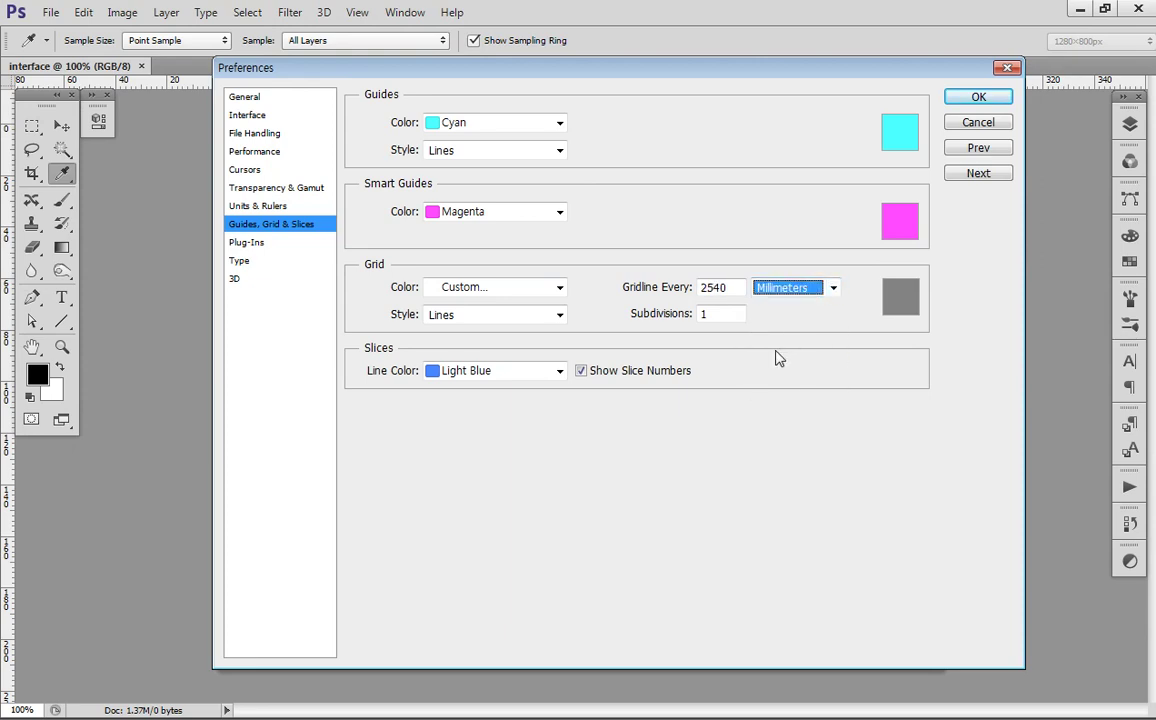
double_click(735, 289)
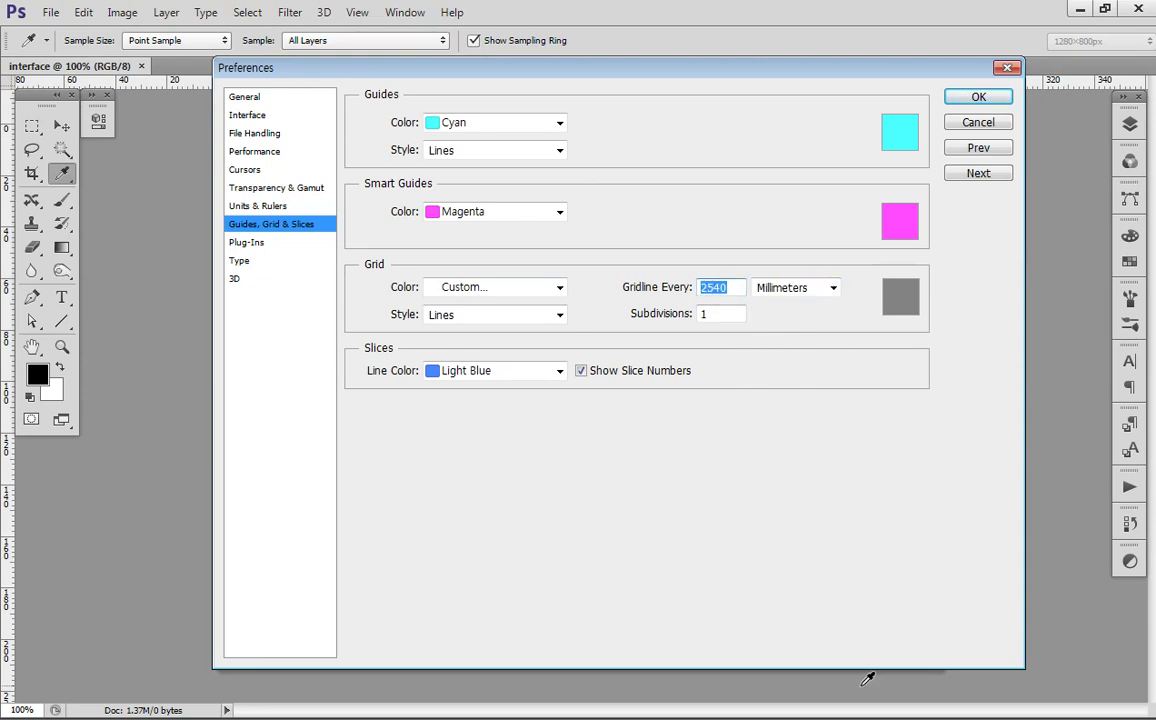
type("10")
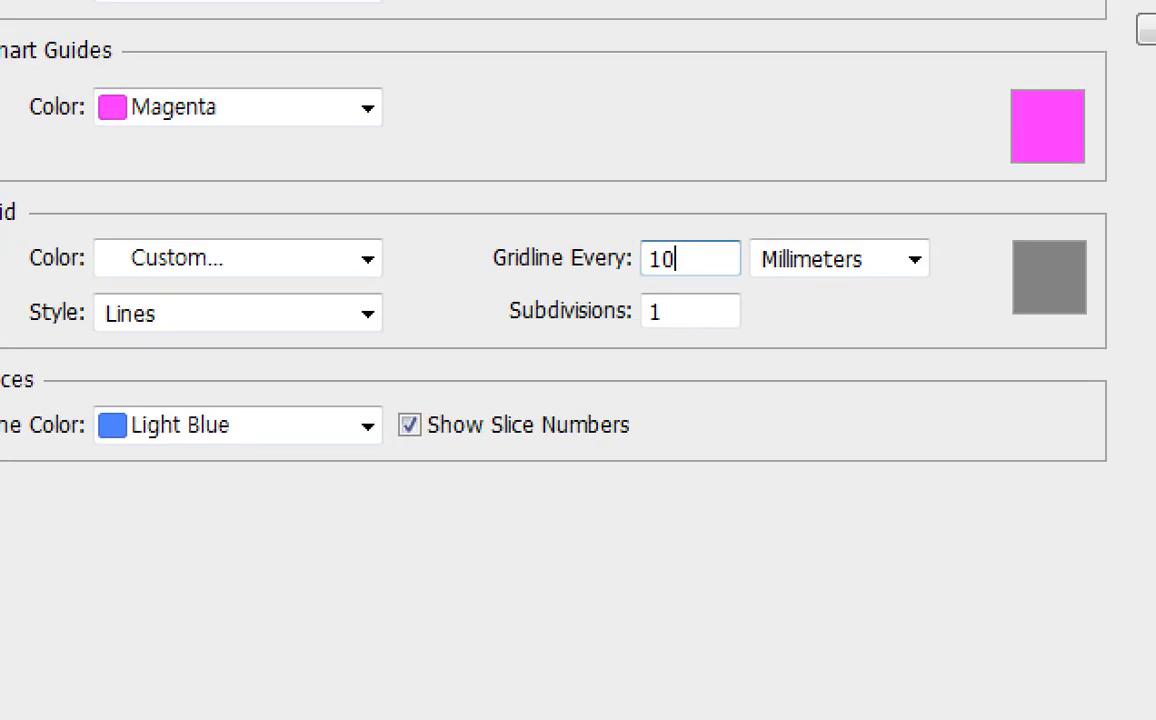
mouse_move(627, 235)
left_mouse_down()
mouse_move(872, 279)
mouse_move(942, 275)
left_mouse_up()
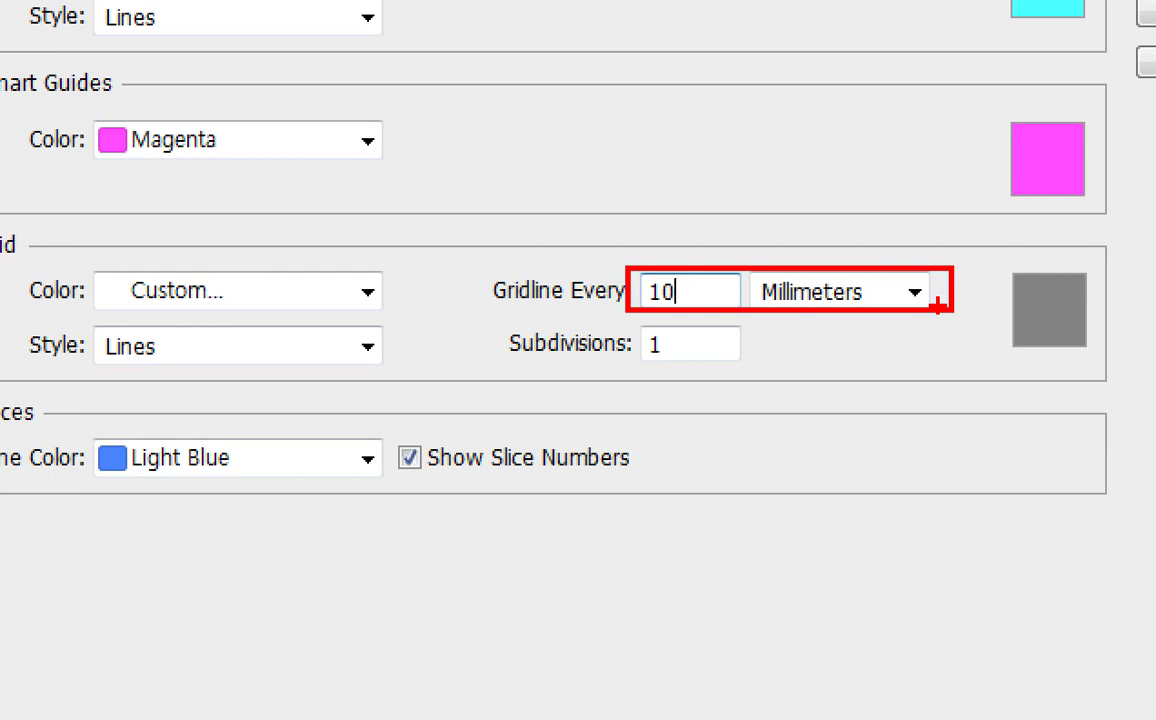
- Set the grid subdivisions to 10
left_click_drag(505, 323, 766, 362)
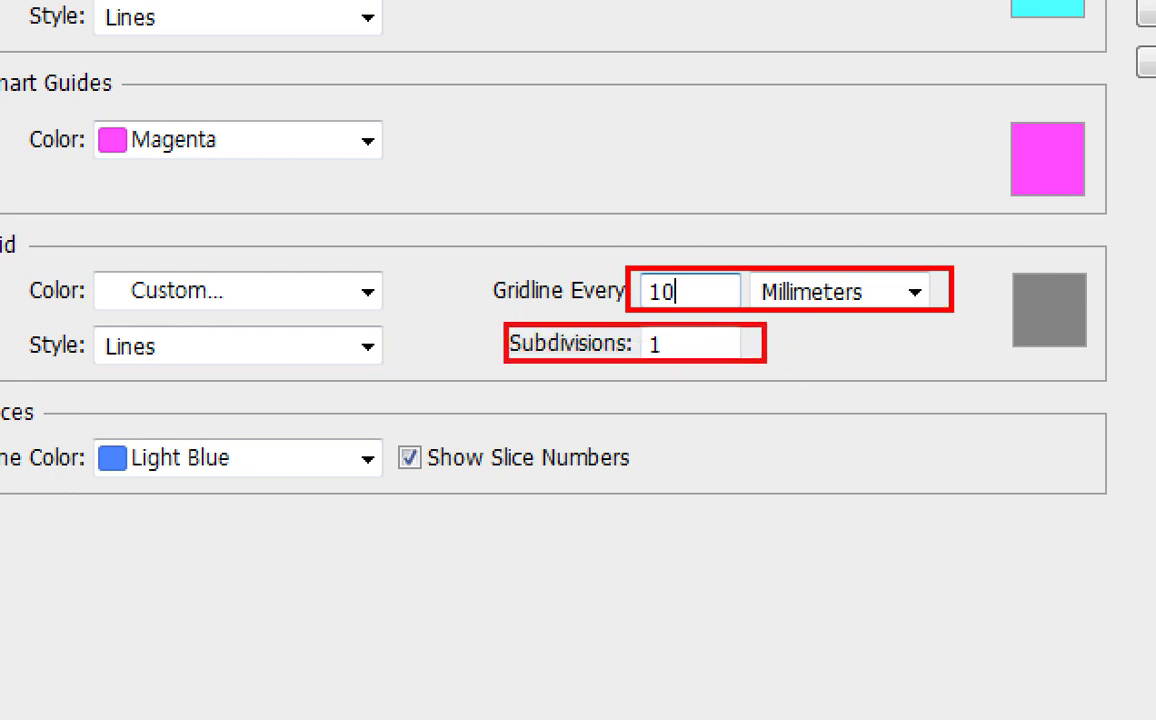
key("Escape")
left_click_drag(692, 346, 558, 332)
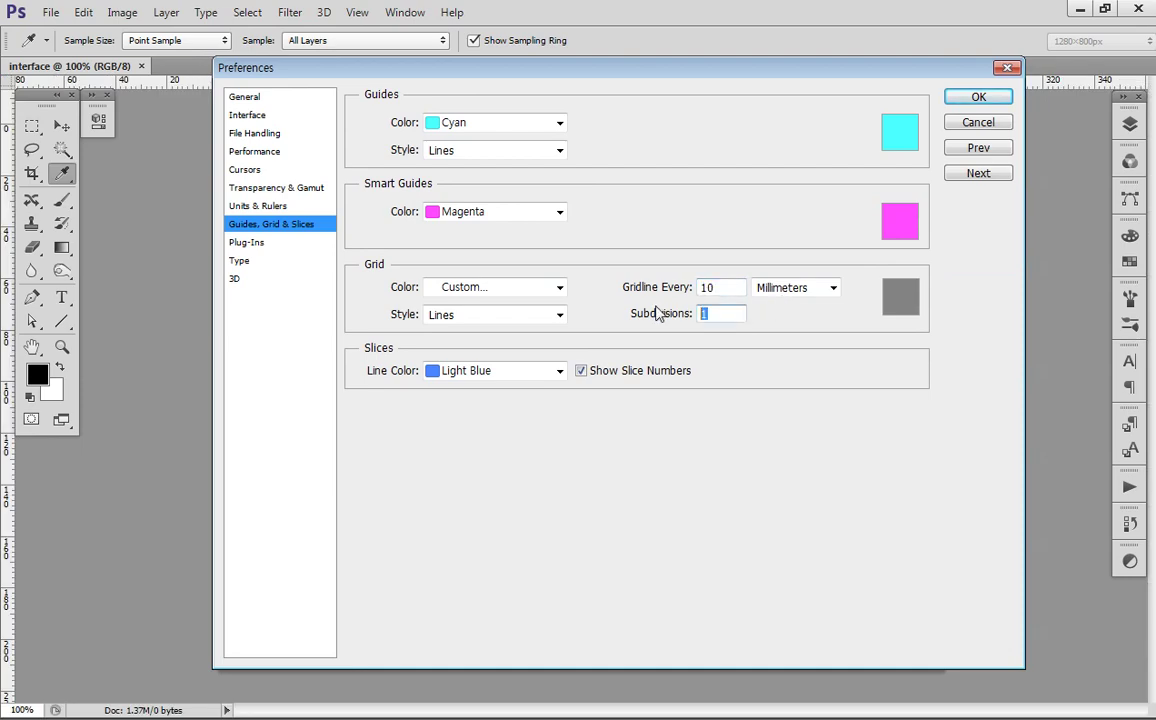
type("10")
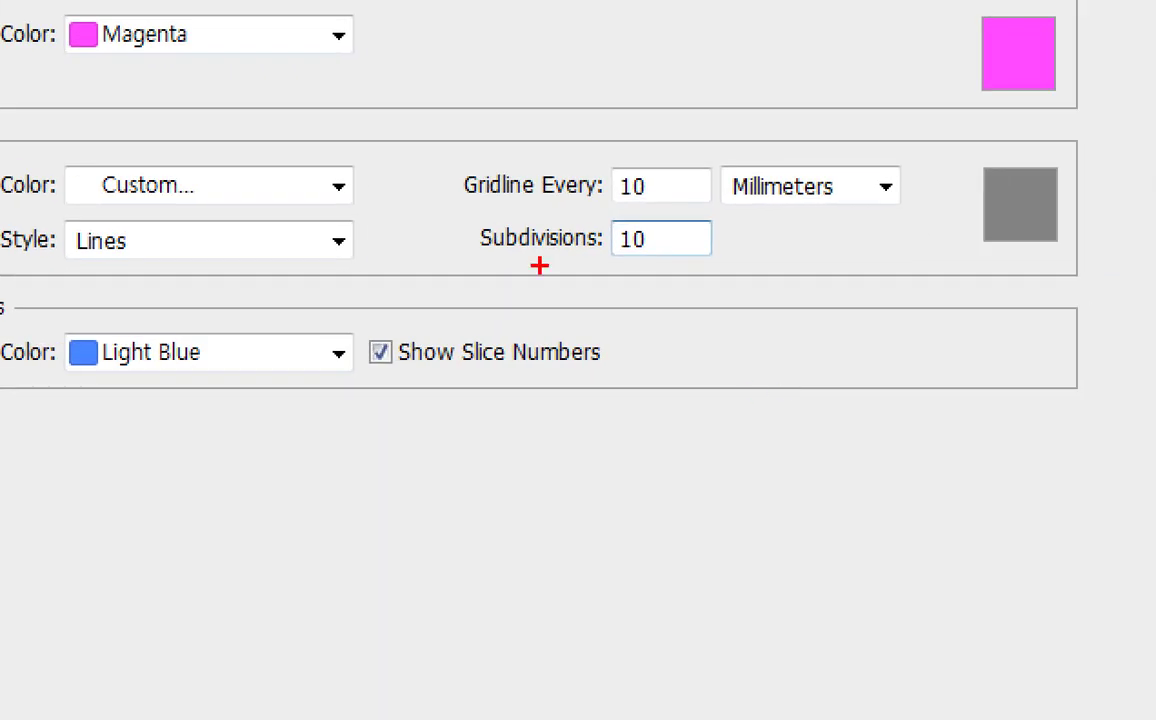
left_click_drag(470, 213, 740, 270)
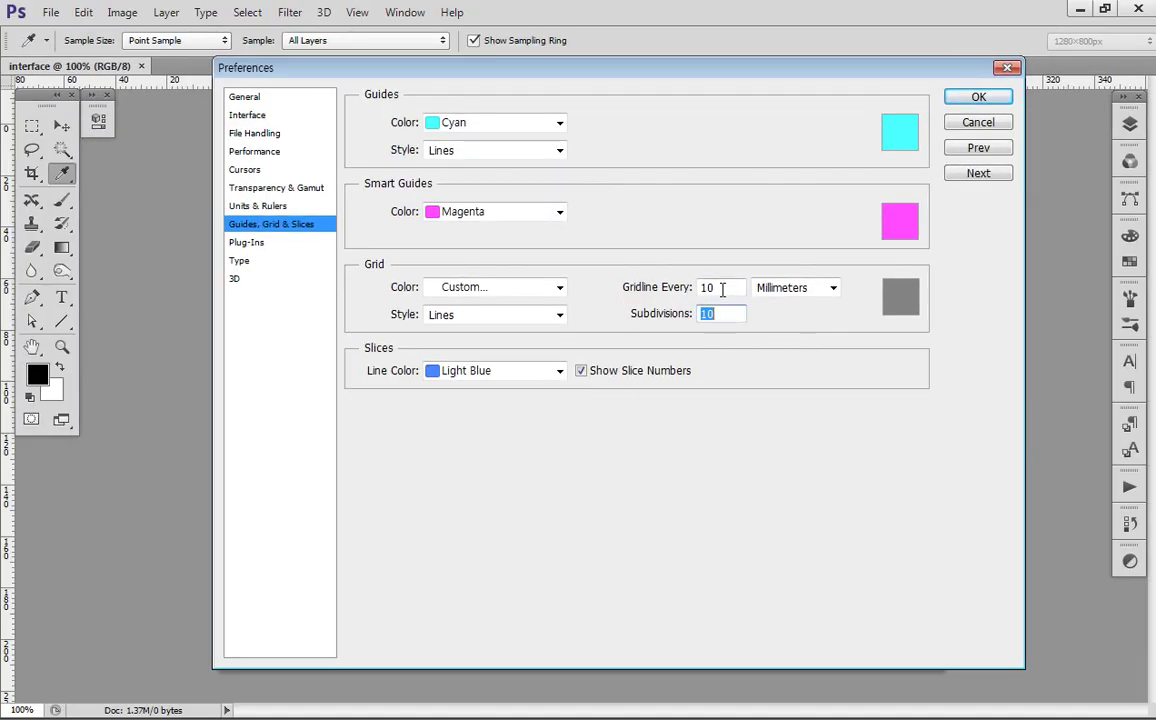
double_click(722, 288)
double_click(730, 314)
- Turn off Show Font Names in English in the Type preferences and apply all preference changes
left_click(245, 243)
left_click(248, 260)
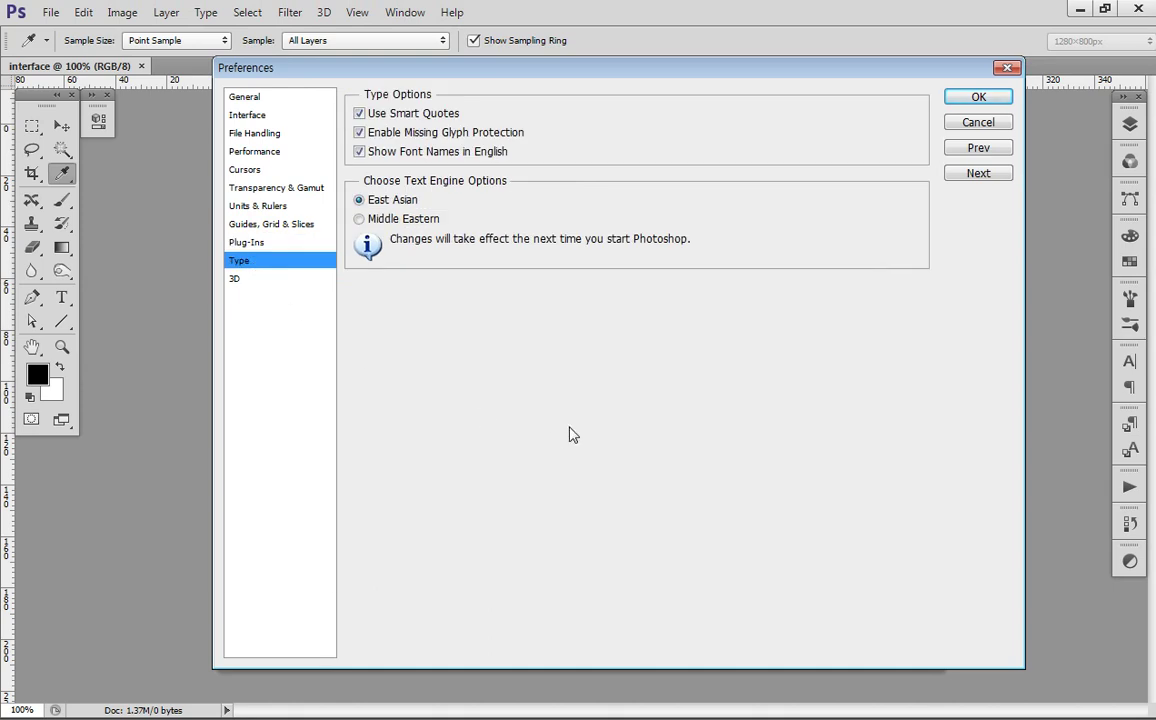
left_click(359, 152)
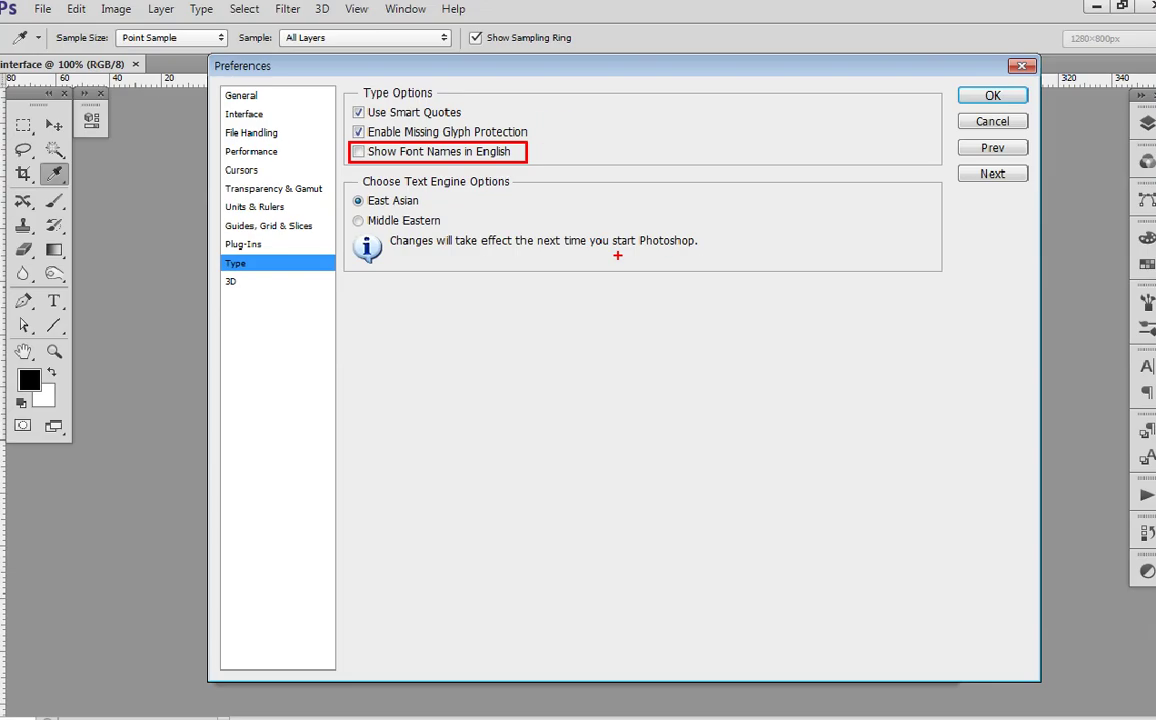
left_click(962, 98)
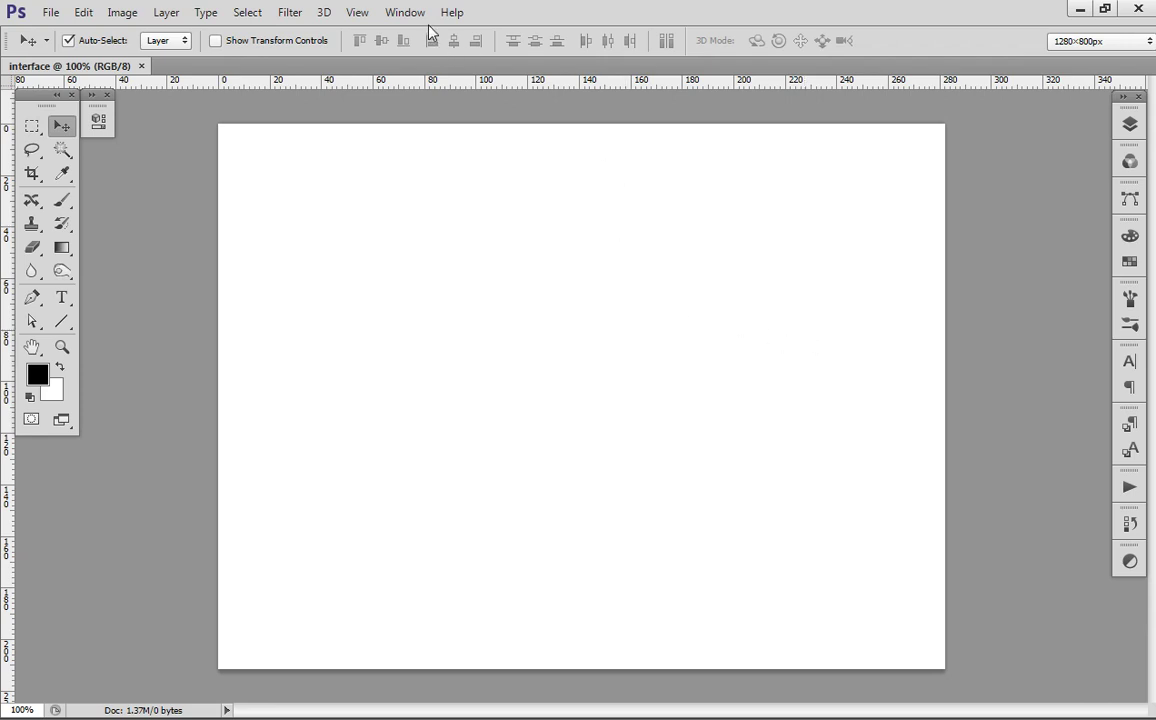
- View the workspace commands, including Reset 1280×800px, without running any of them
left_click(392, 14)
mouse_move(407, 56)
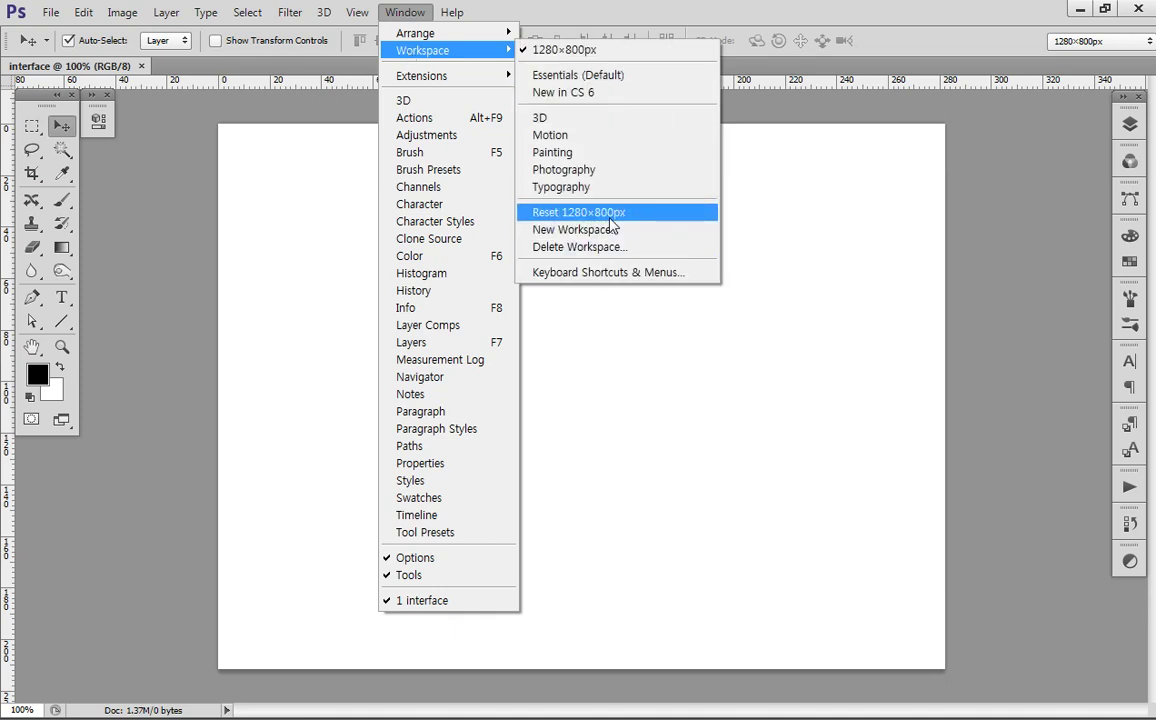
left_click(252, 152)
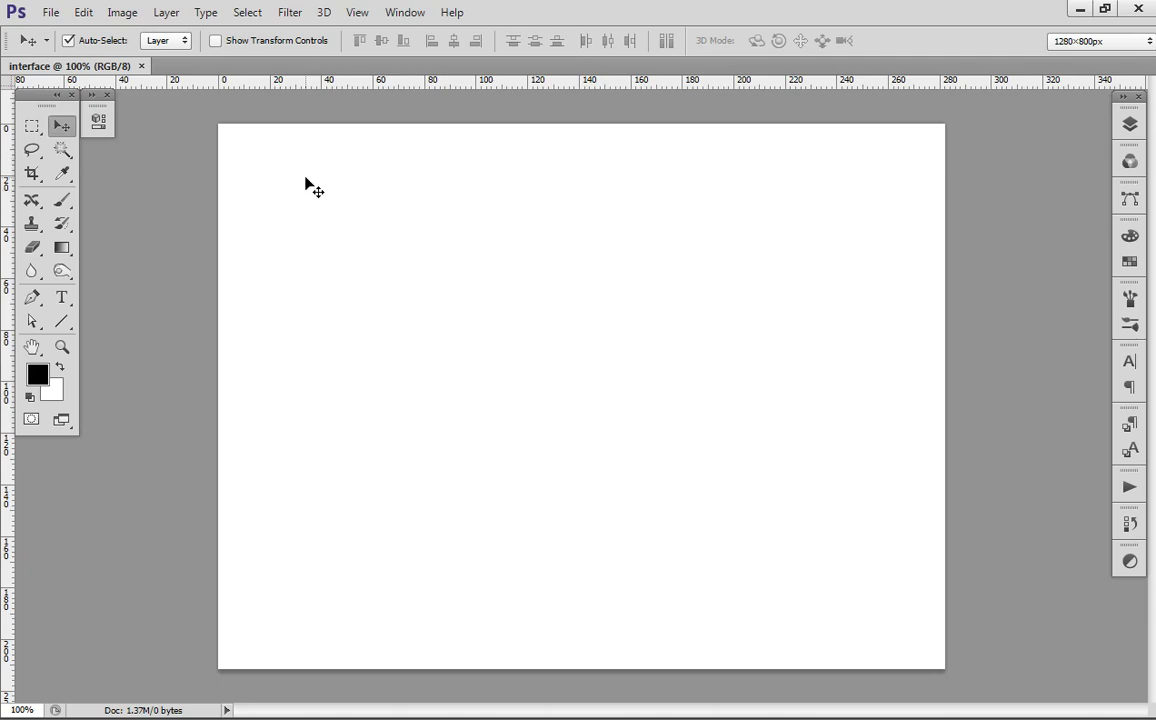
- Open the Keyboard Shortcuts editor and expand the Window commands of the application menus
left_click(88, 14)
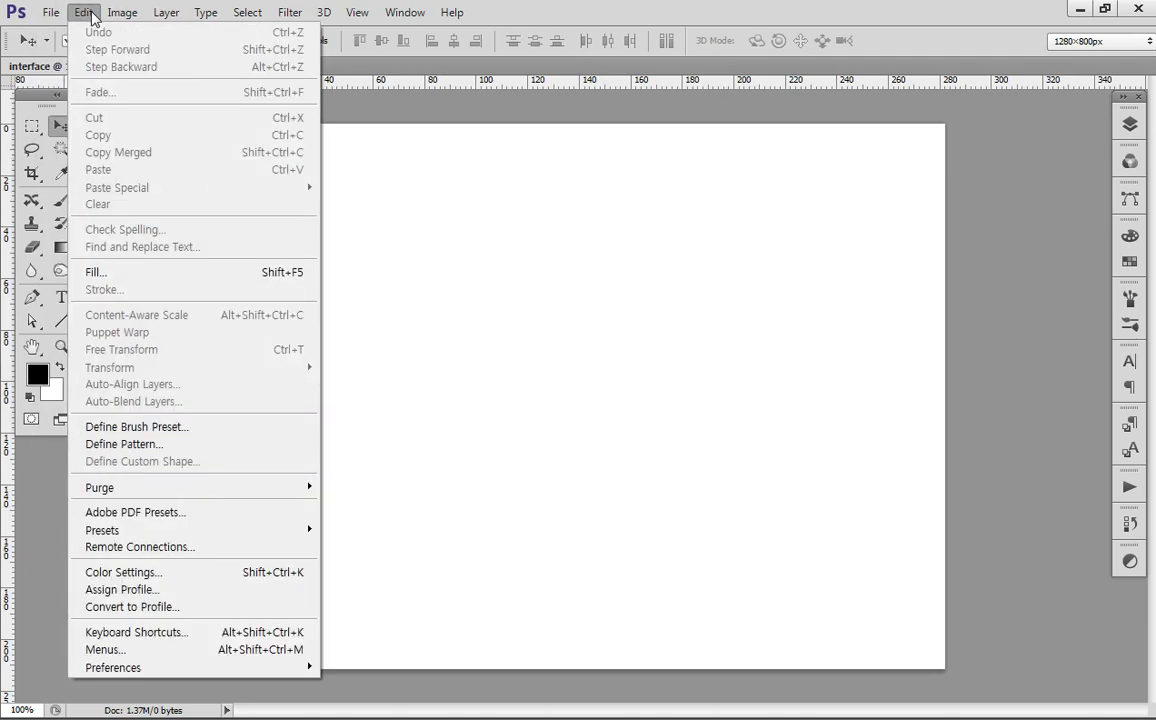
left_click(158, 636)
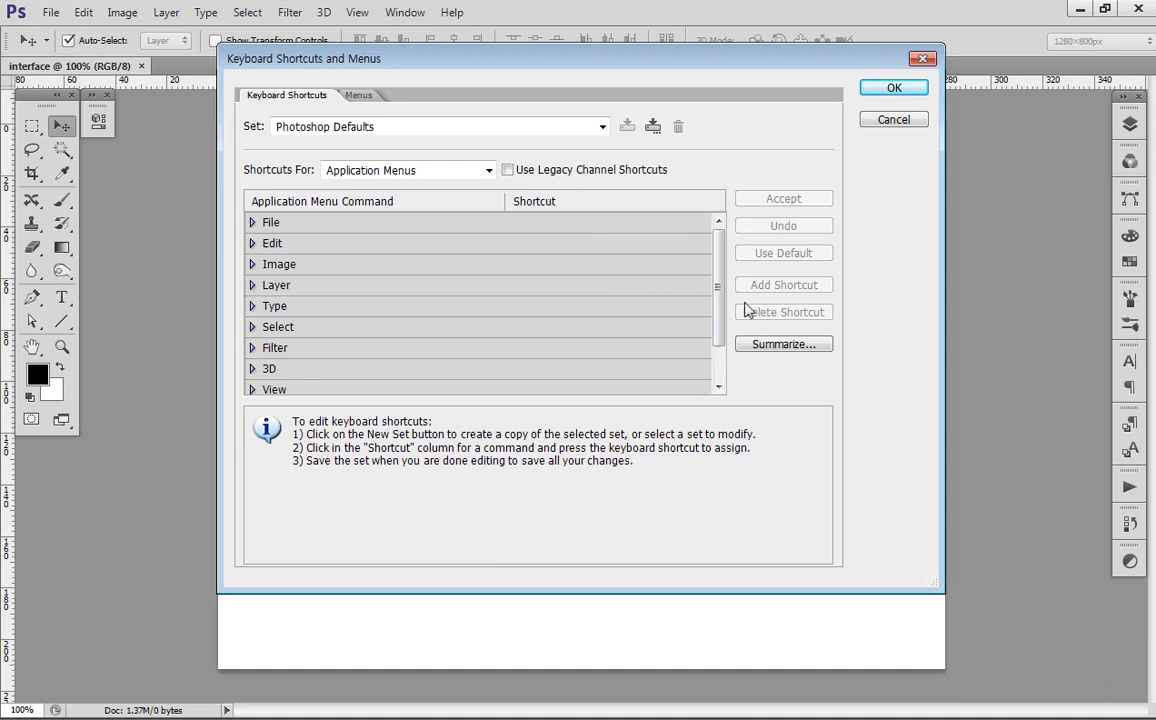
scroll(717, 300, "down", 1)
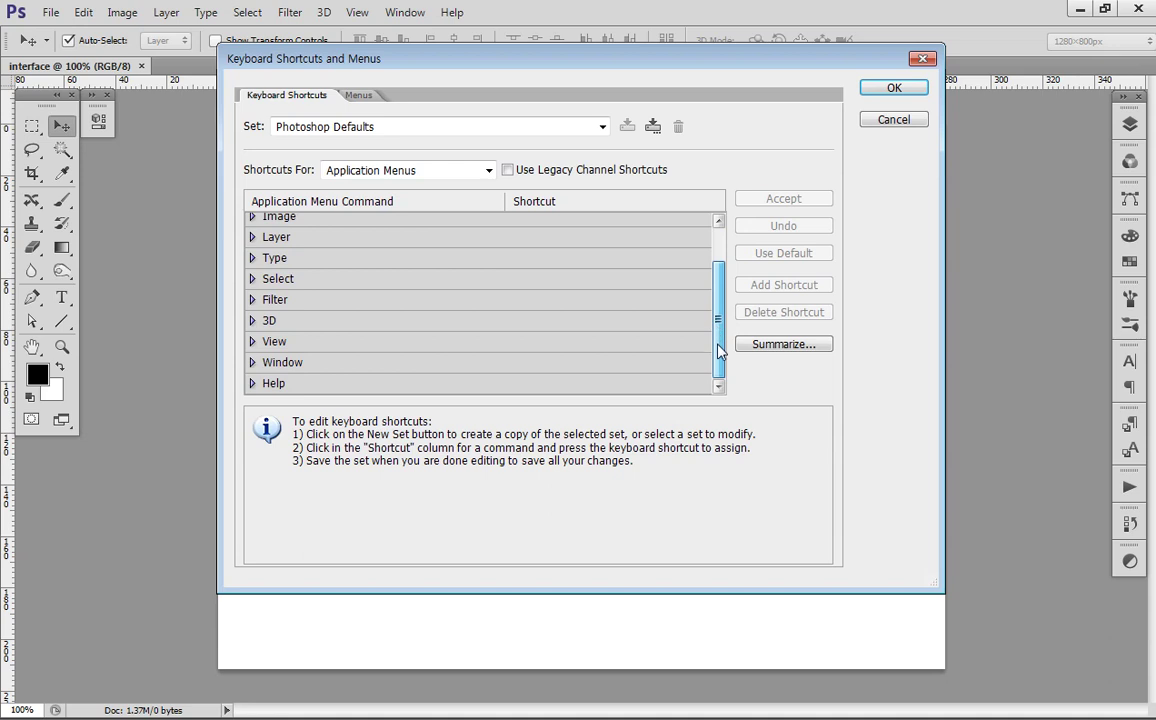
left_click(252, 362)
scroll(472, 351, "down", 2)
scroll(384, 360, "down", 1)
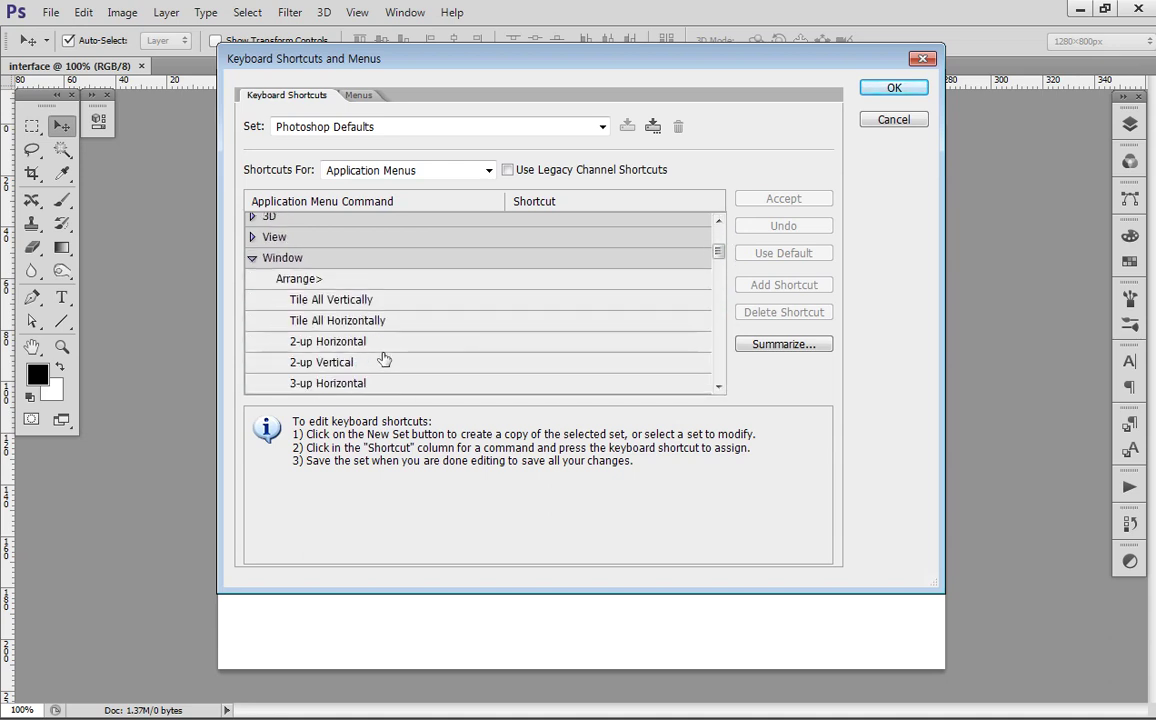
- Find the Workspace group among the Window menu commands in the shortcut list
scroll(384, 358, "down", 3)
scroll(384, 358, "up", 2)
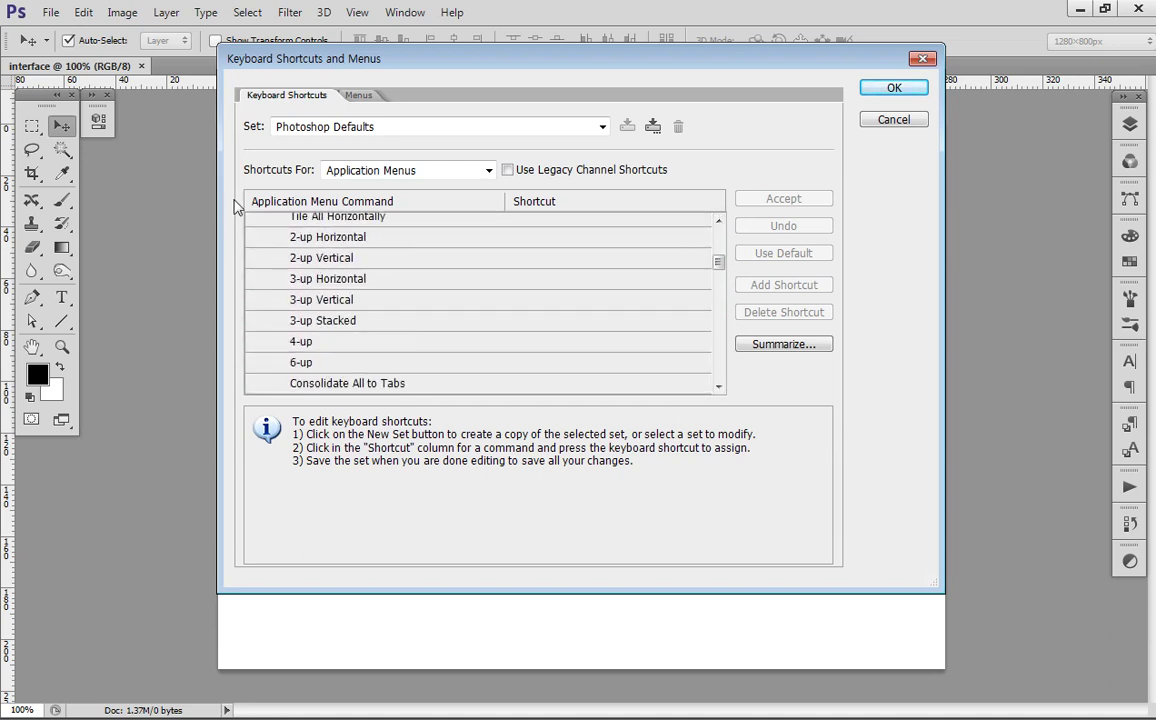
scroll(374, 305, "down", 5)
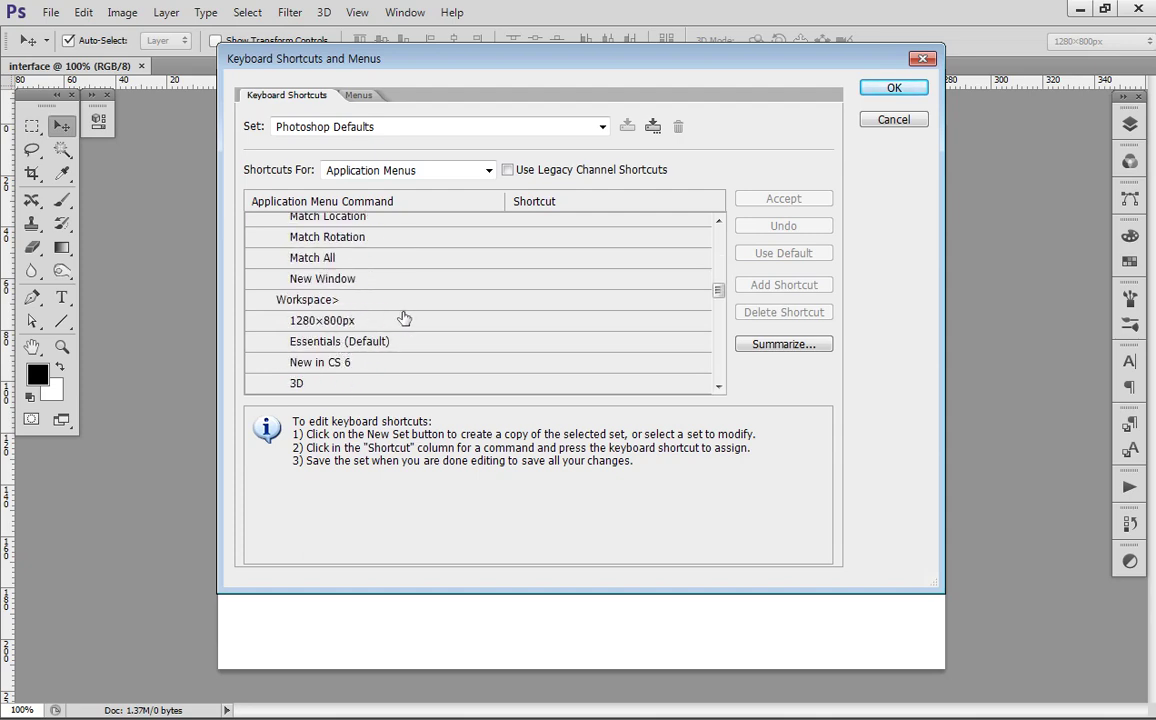
scroll(404, 318, "down", 1)
scroll(406, 317, "down", 1)
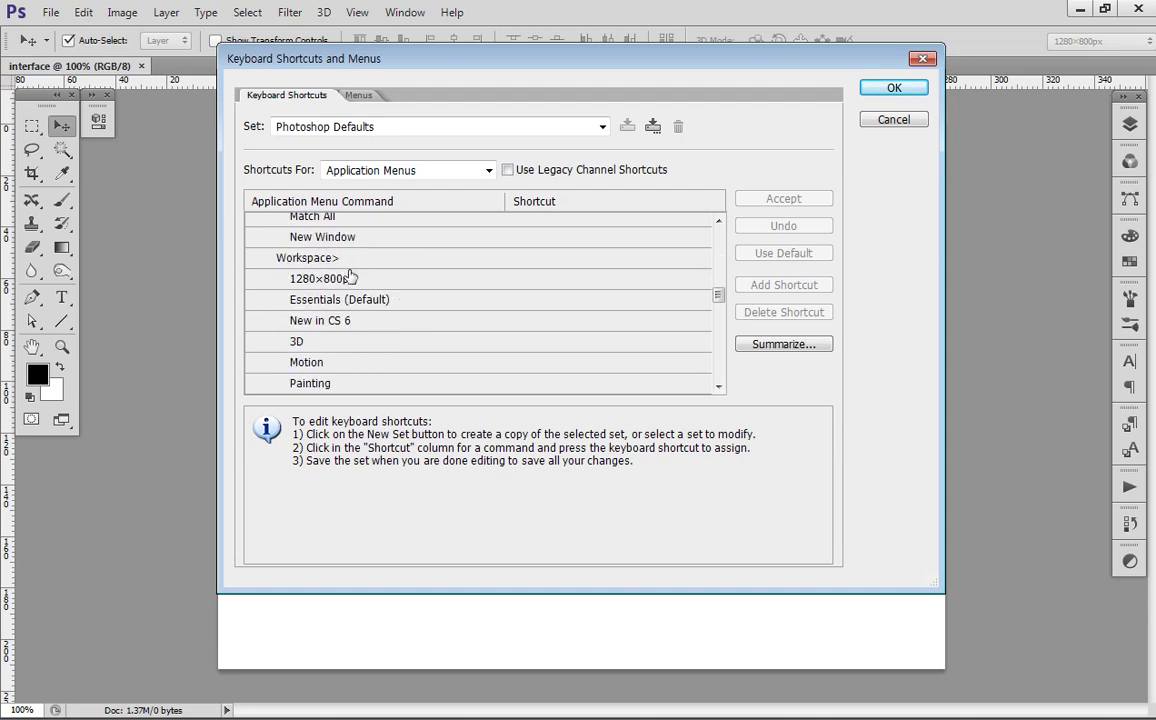
key("ctrl+1")
left_click(294, 257)
left_click_drag(238, 237, 396, 287)
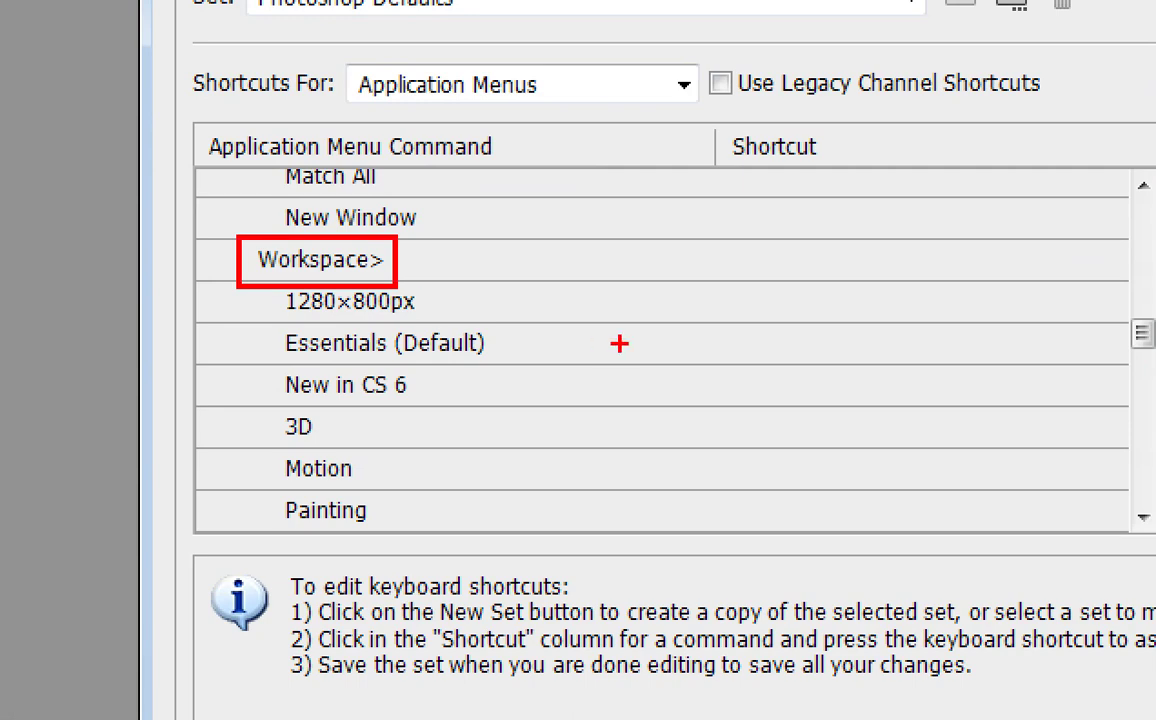
key("Escape")
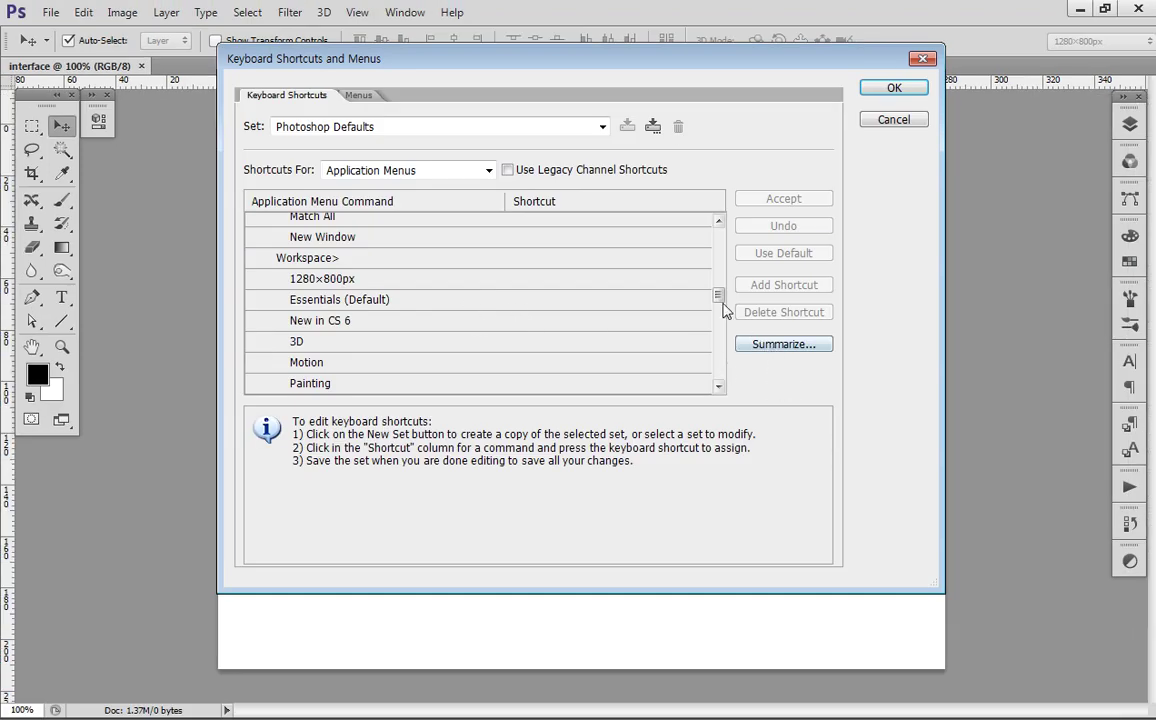
- Open the shortcut of the Reset 1280×800px workspace command for editing
left_click_drag(718, 297, 719, 310)
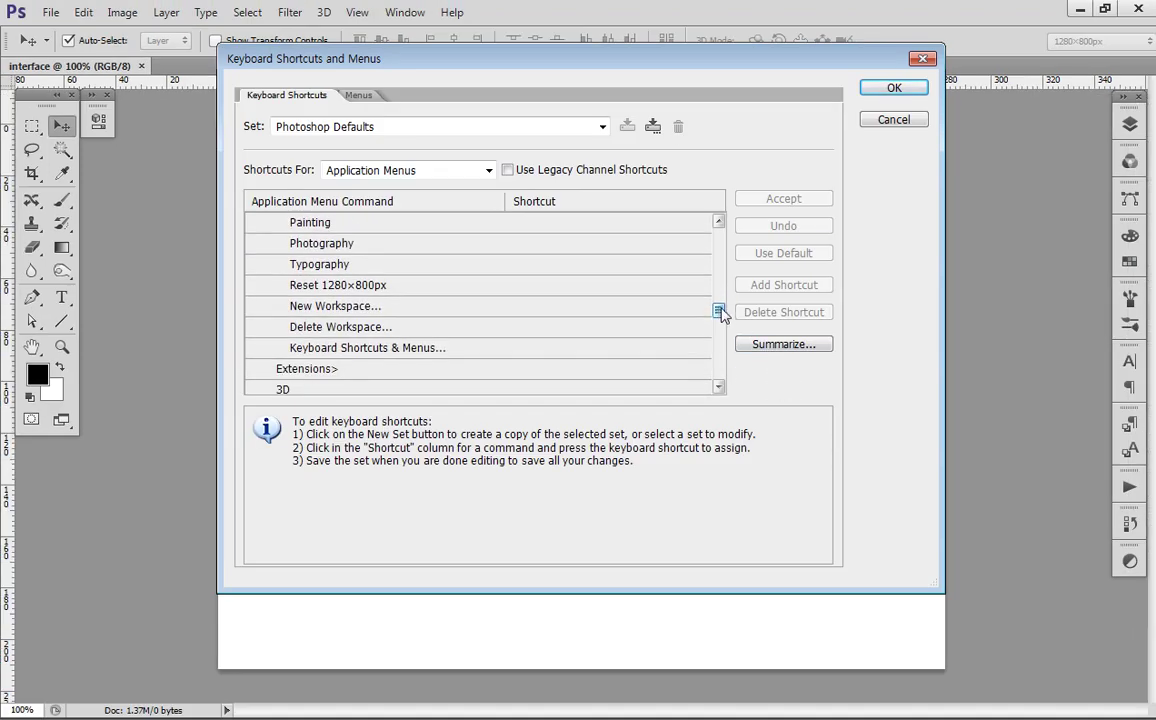
left_click(489, 291)
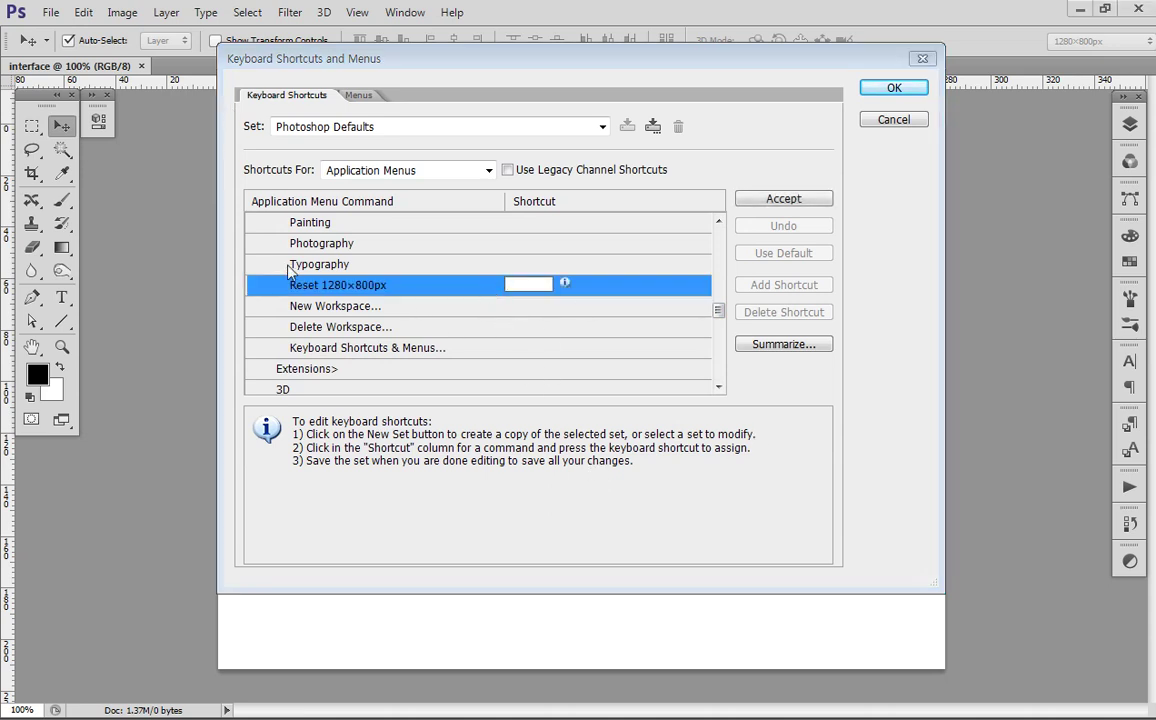
left_click(718, 310)
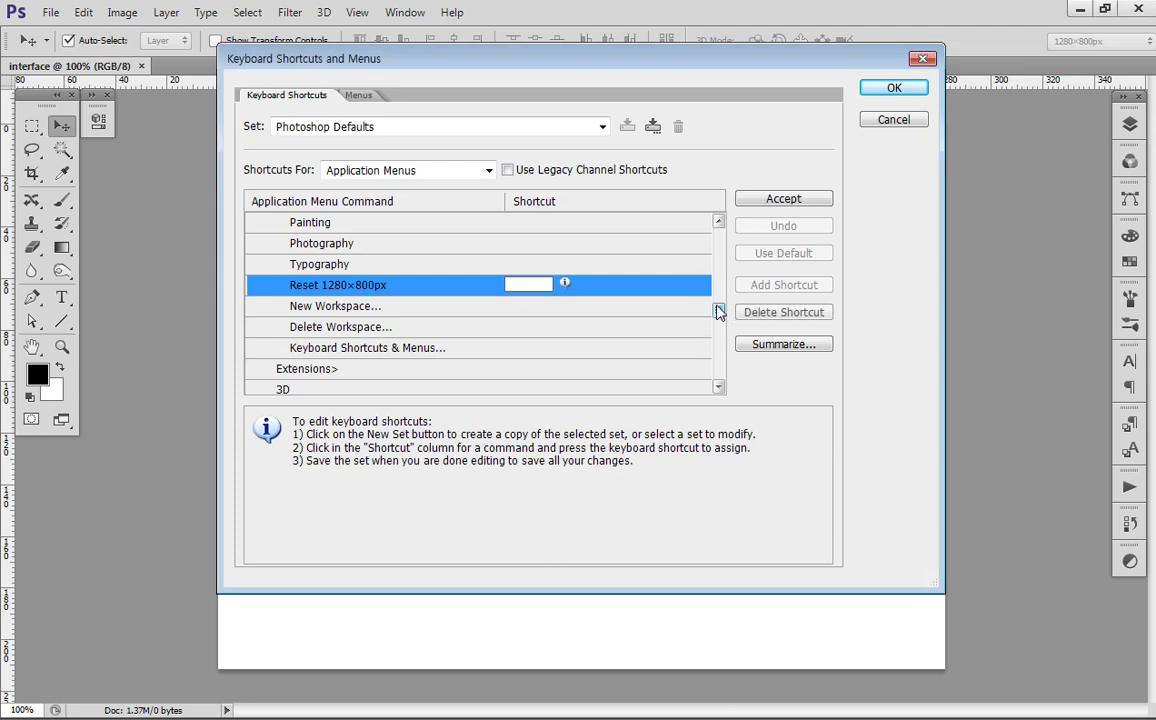
left_click(720, 304)
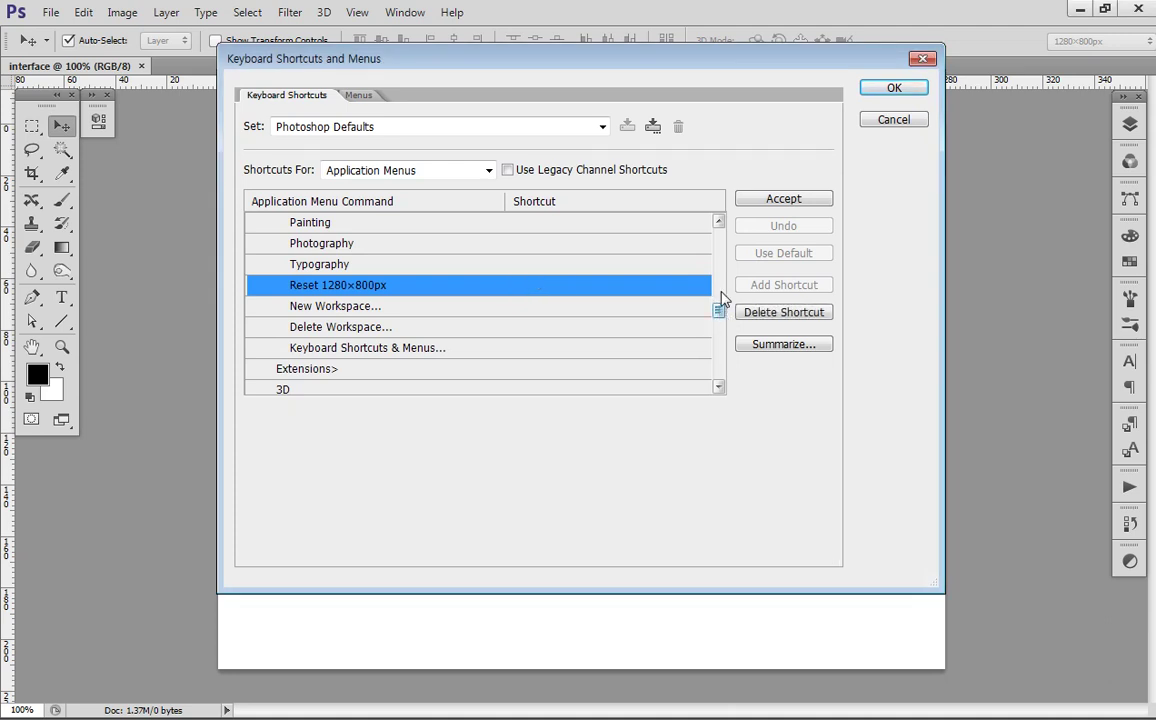
- Return to the beginning of the Workspace group to view the 1280×800px command
left_click_drag(718, 221, 718, 221)
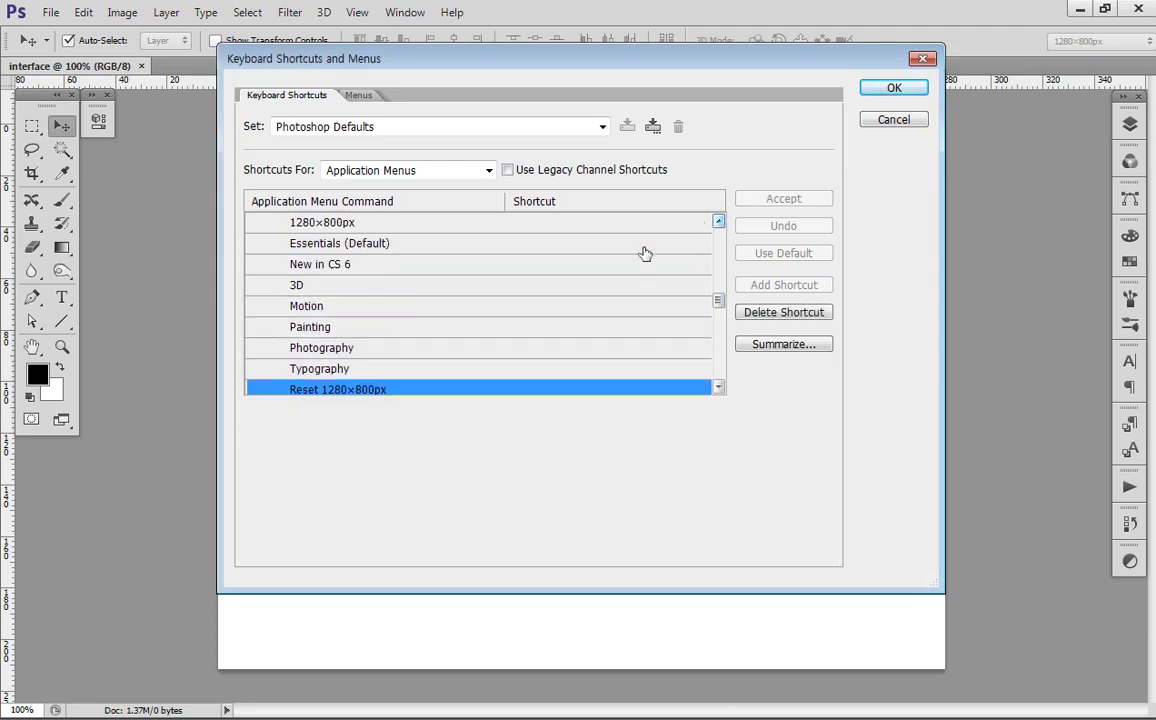
left_click(718, 221)
left_click(718, 221)
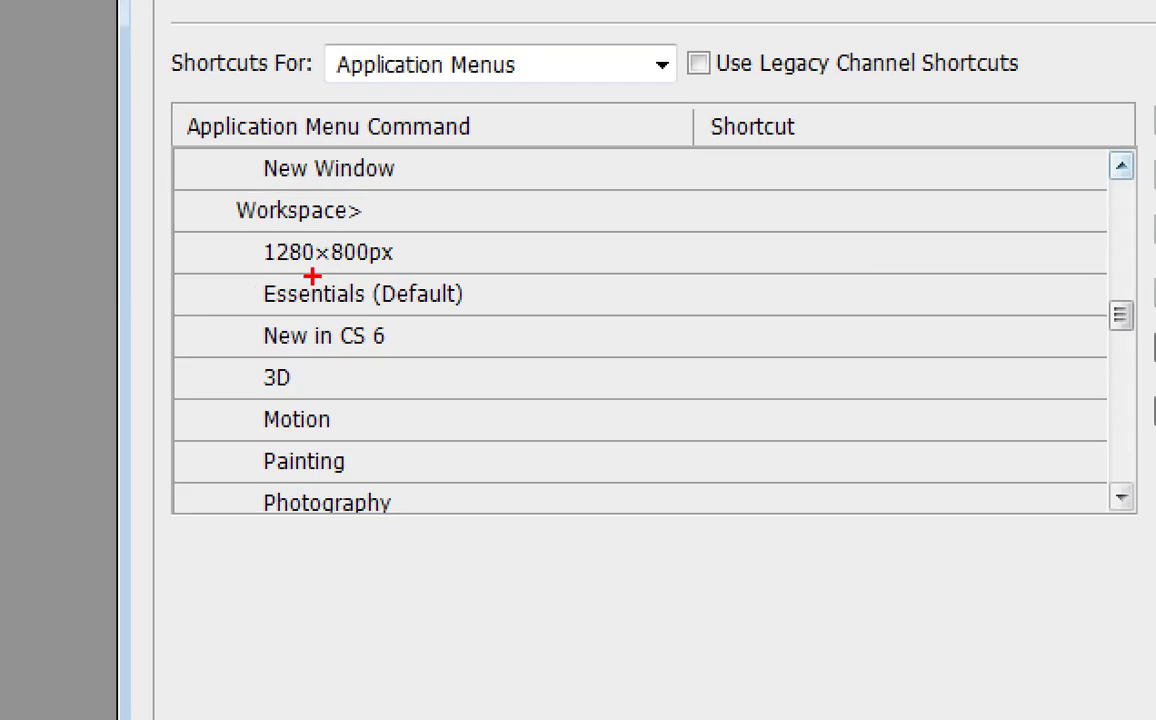
left_click_drag(256, 236, 424, 272)
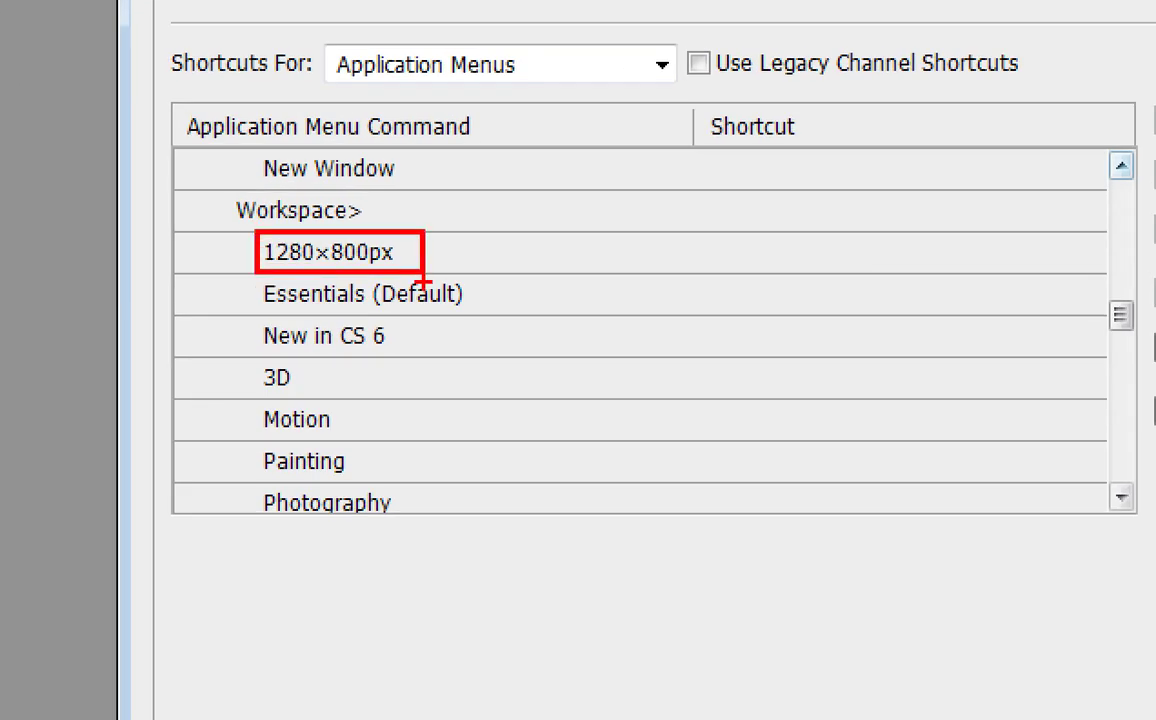
left_click_drag(350, 292, 377, 462)
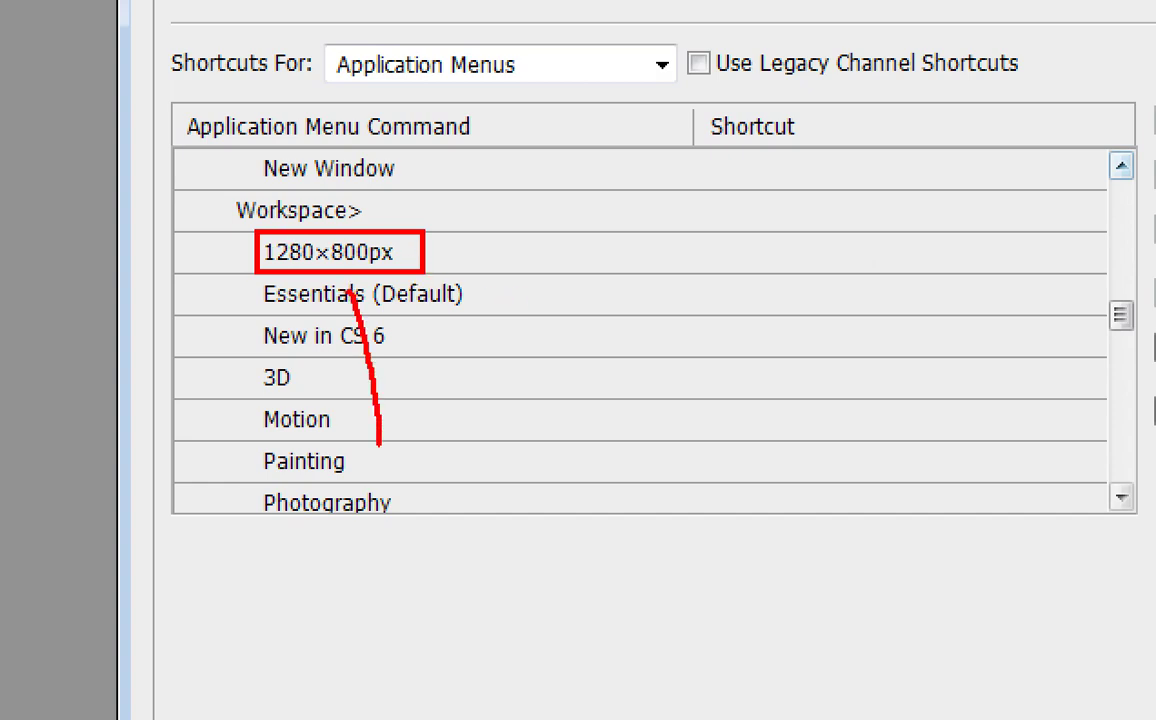
left_click_drag(342, 424, 394, 414)
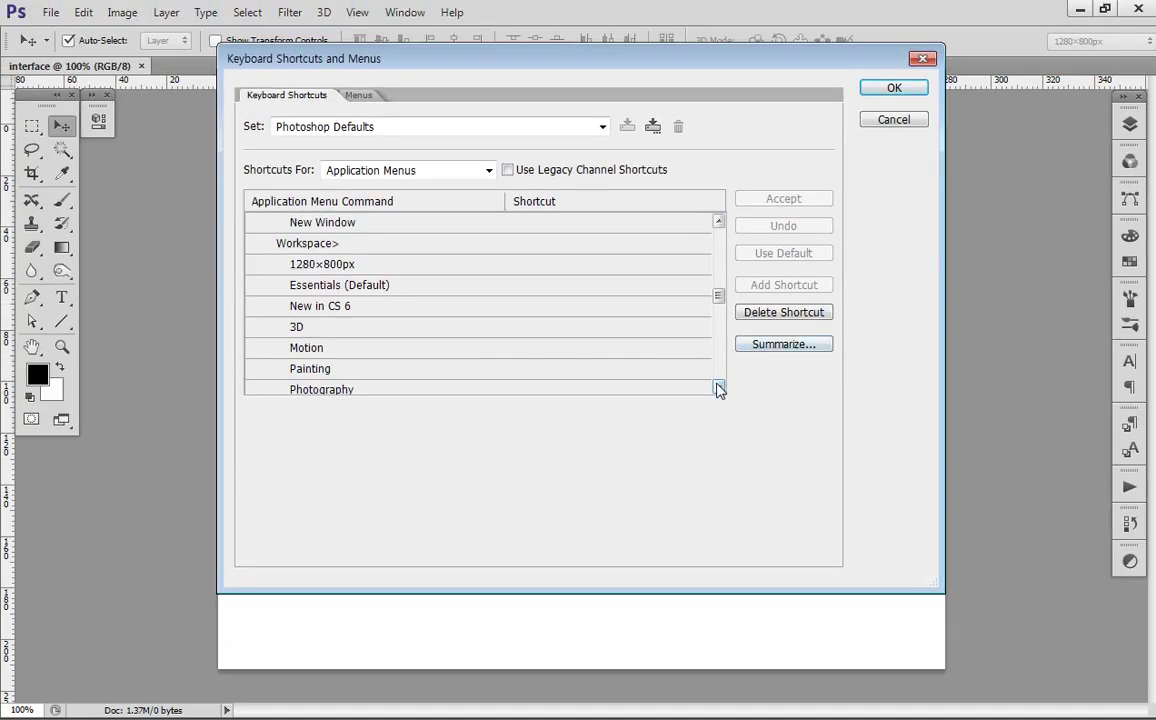
- Find the Reset 1280×800px command in the Workspace group of the shortcut list
left_click(1121, 497)
left_click(1121, 497)
left_click(1121, 497)
left_click(719, 389)
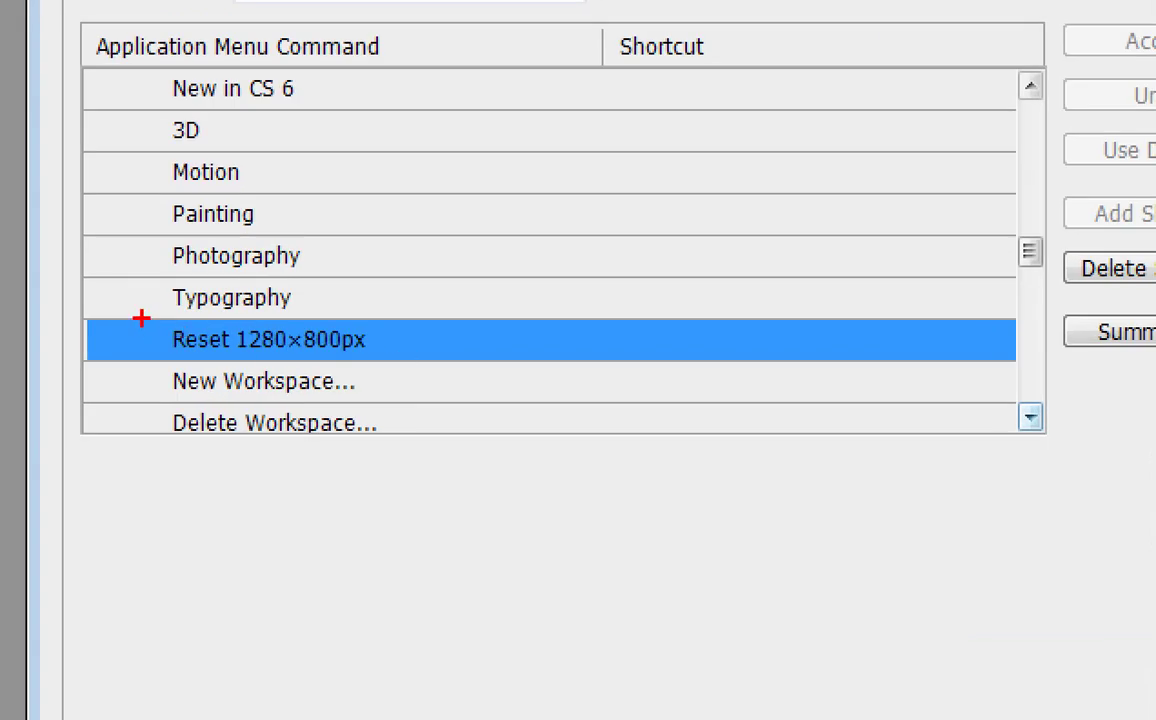
left_click_drag(276, 336, 405, 364)
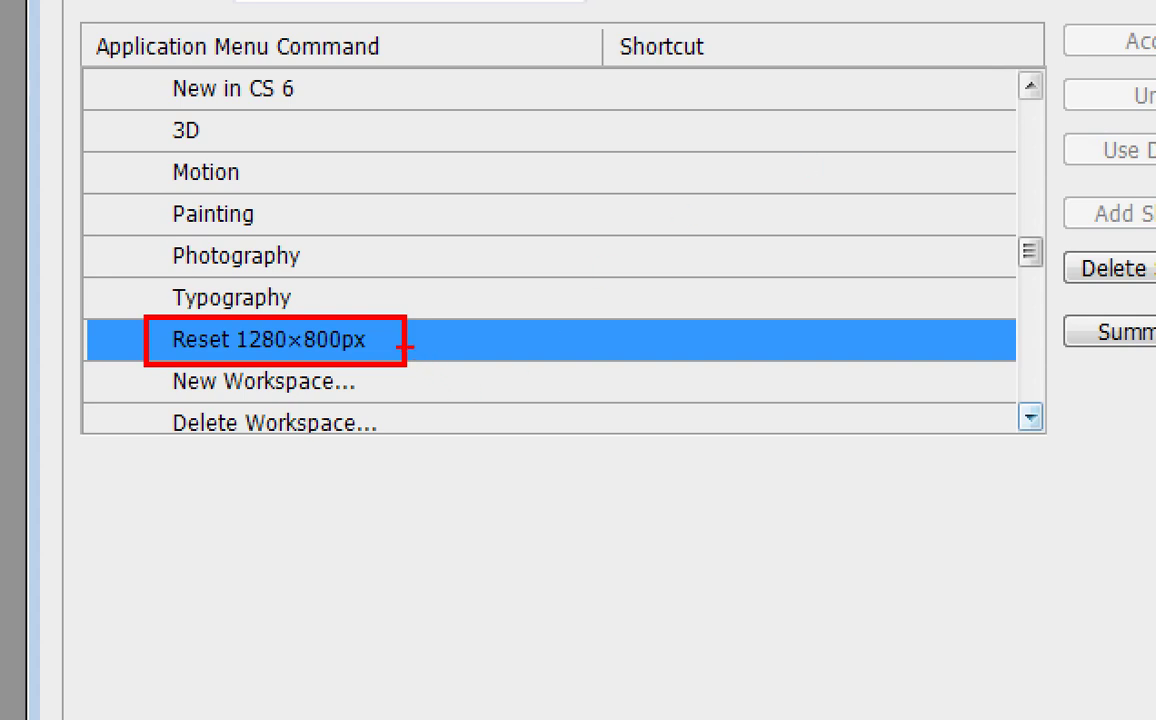
mouse_move(606, 26)
left_mouse_down()
mouse_move(696, 50)
mouse_move(721, 69)
mouse_move(679, 110)
mouse_move(682, 340)
left_mouse_up()
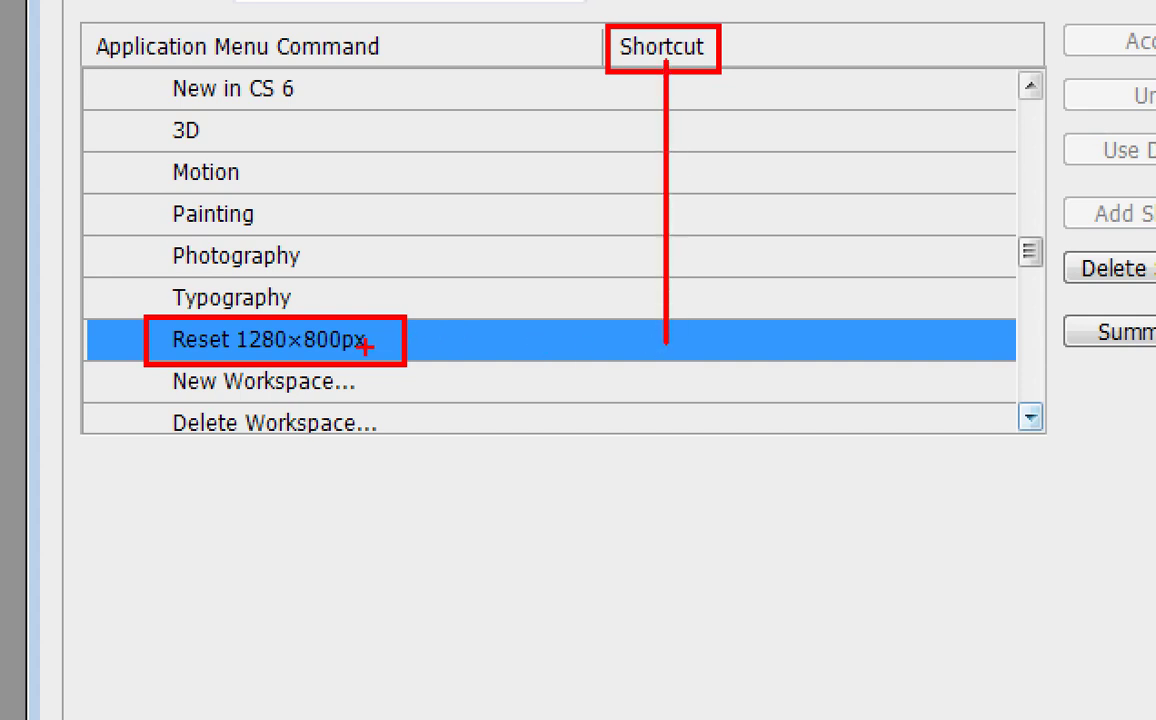
mouse_move(382, 347)
left_mouse_down()
mouse_move(672, 354)
mouse_move(623, 320)
mouse_move(699, 362)
left_mouse_up()
mouse_move(636, 289)
left_mouse_down()
mouse_move(664, 343)
mouse_move(699, 290)
left_mouse_up()
key("Escape")
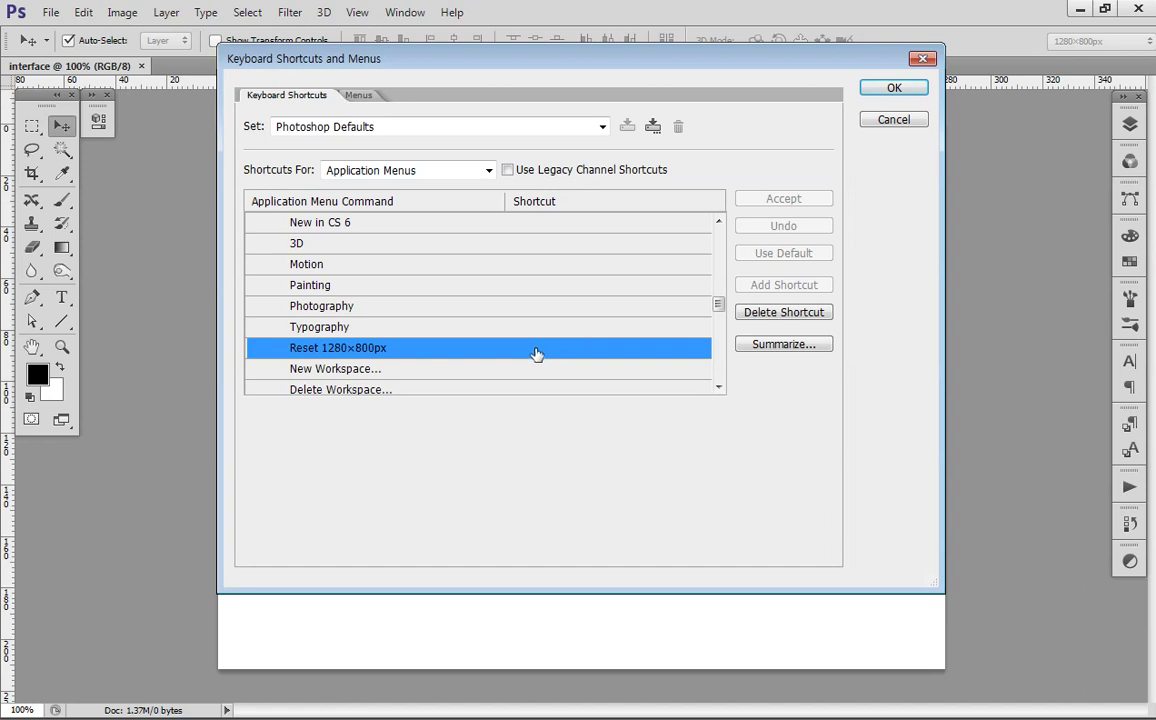
- Open the shortcut of the Reset 1280×800px command for editing and try to assign Alt+Ctrl+9
left_click(535, 349)
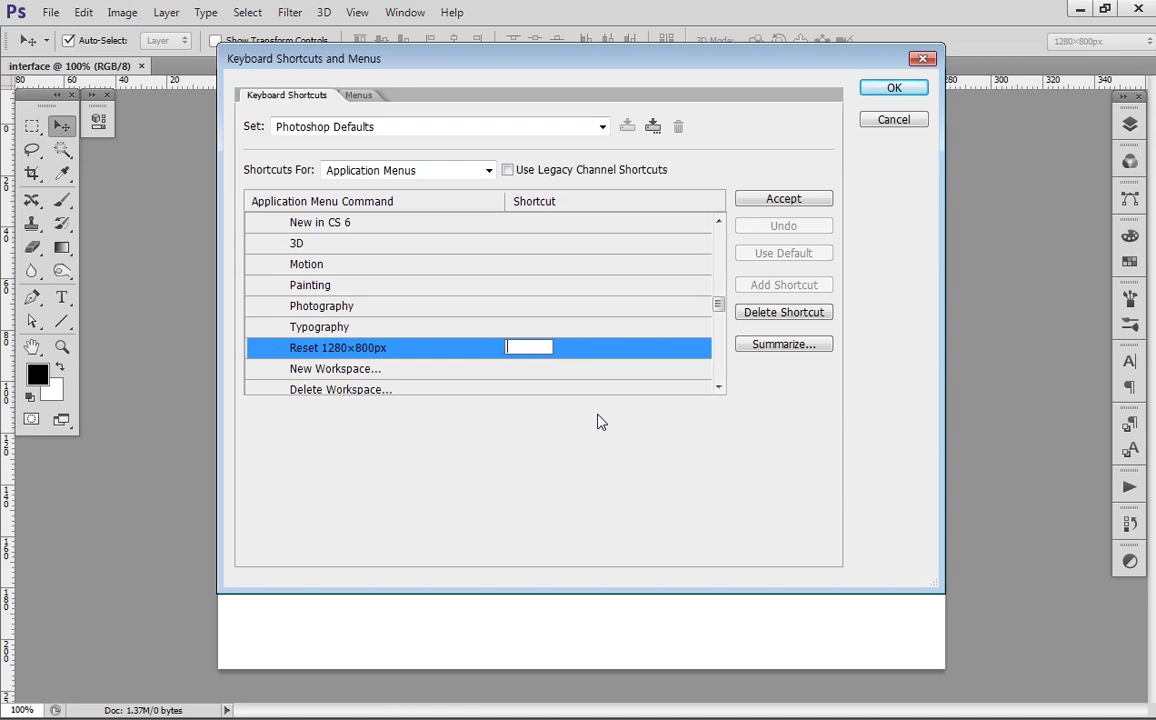
key("alt")
key("ctrl+alt+9")
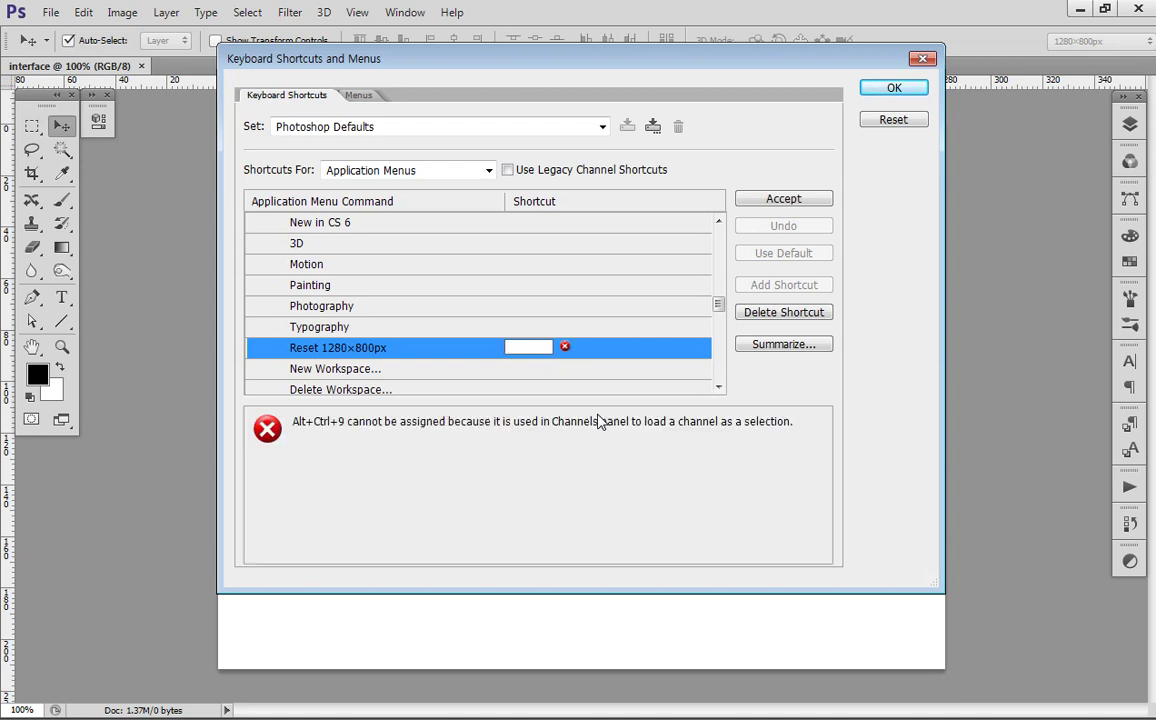
- Assign Alt+Ctrl+1 to the Reset 1280×800px command, accept it and confirm the shortcut settings
key("ctrl+alt+1")
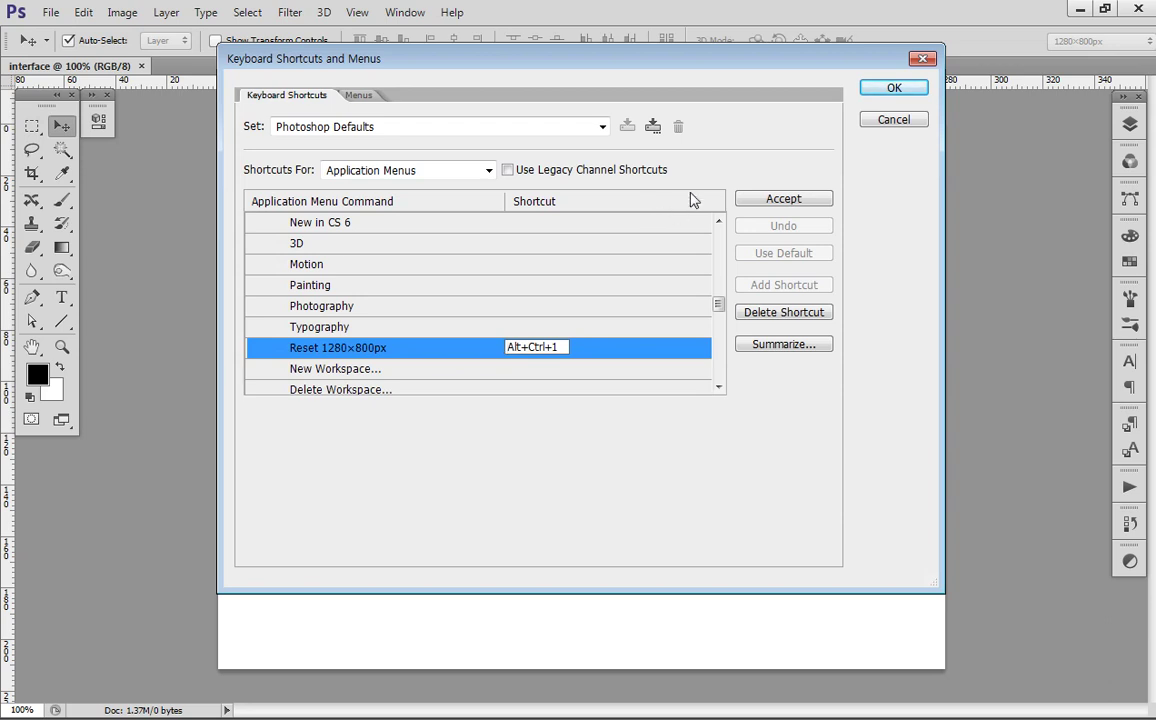
left_click(790, 200)
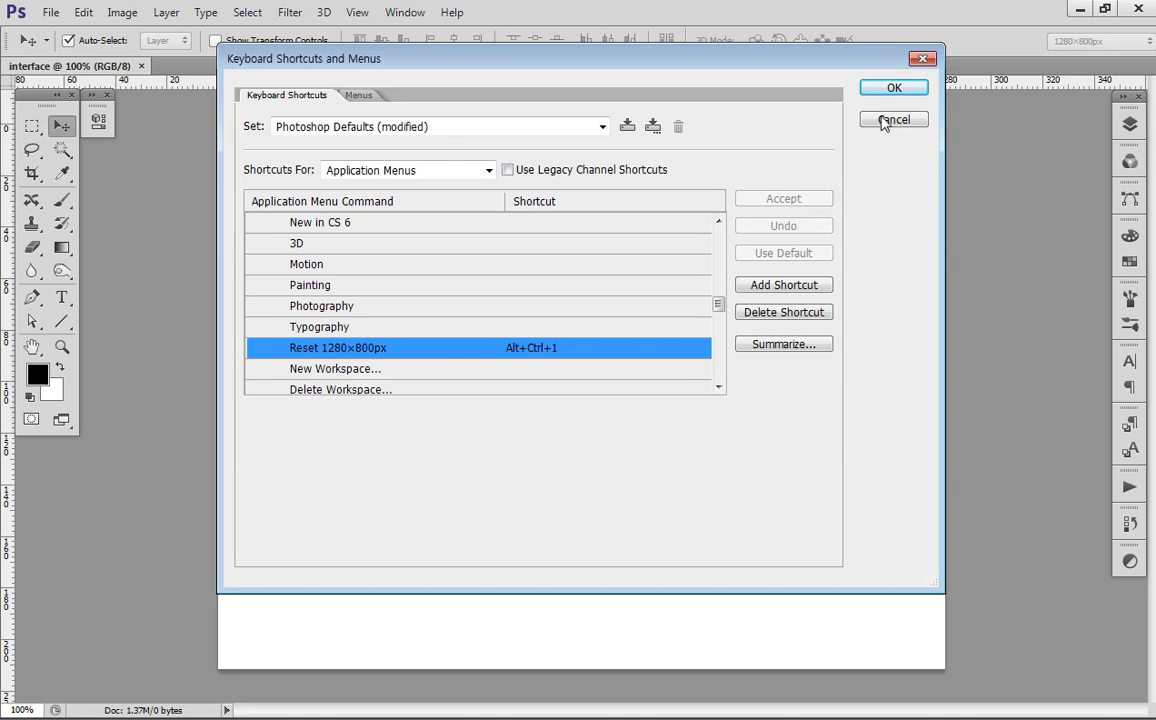
left_click(893, 87)
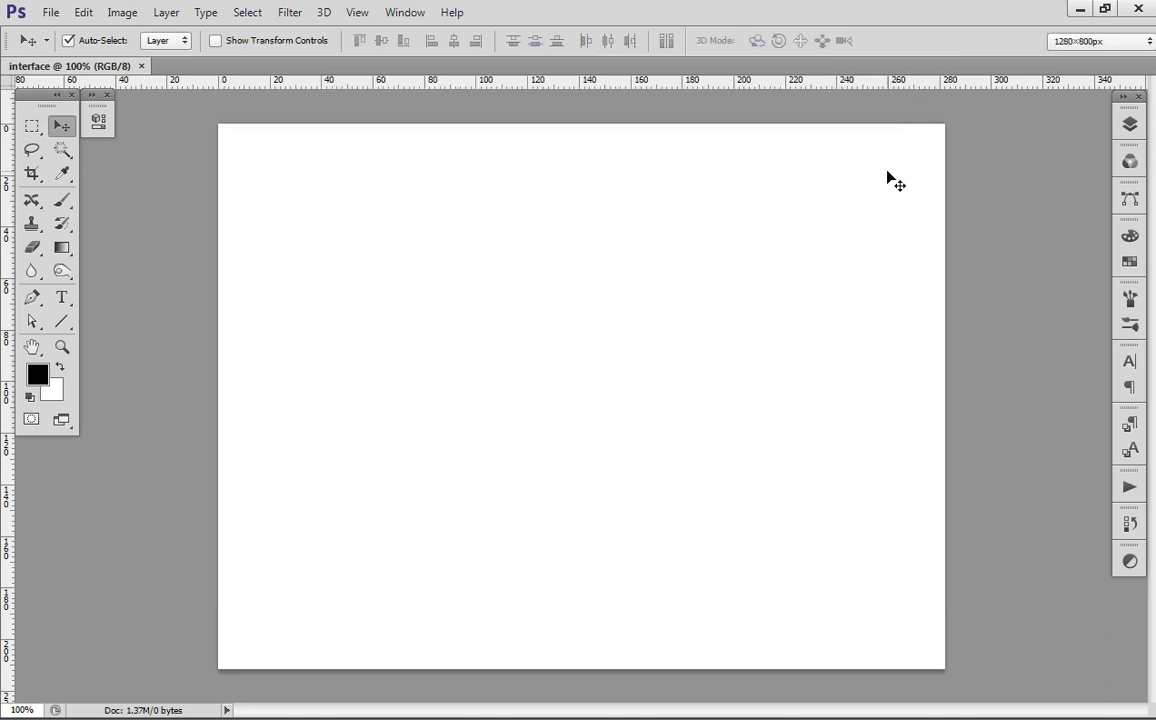
- Check the shortcut listed for Reset 1280×800px among the Workspace commands
left_click(404, 14)
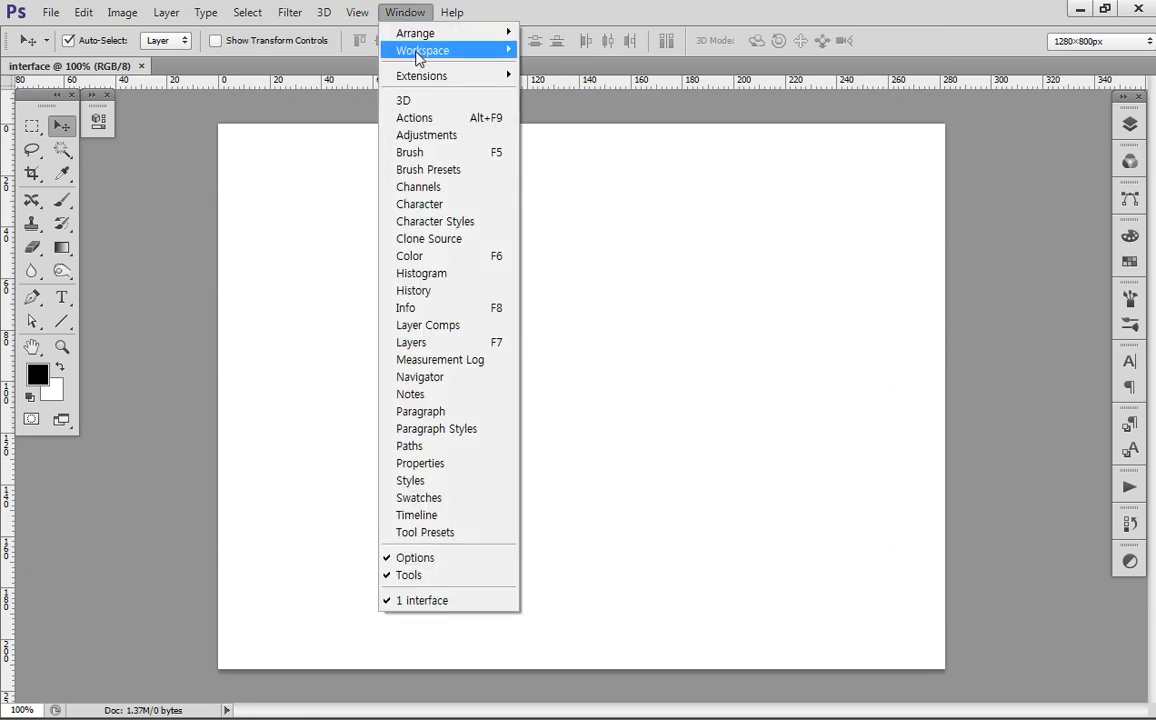
mouse_move(419, 58)
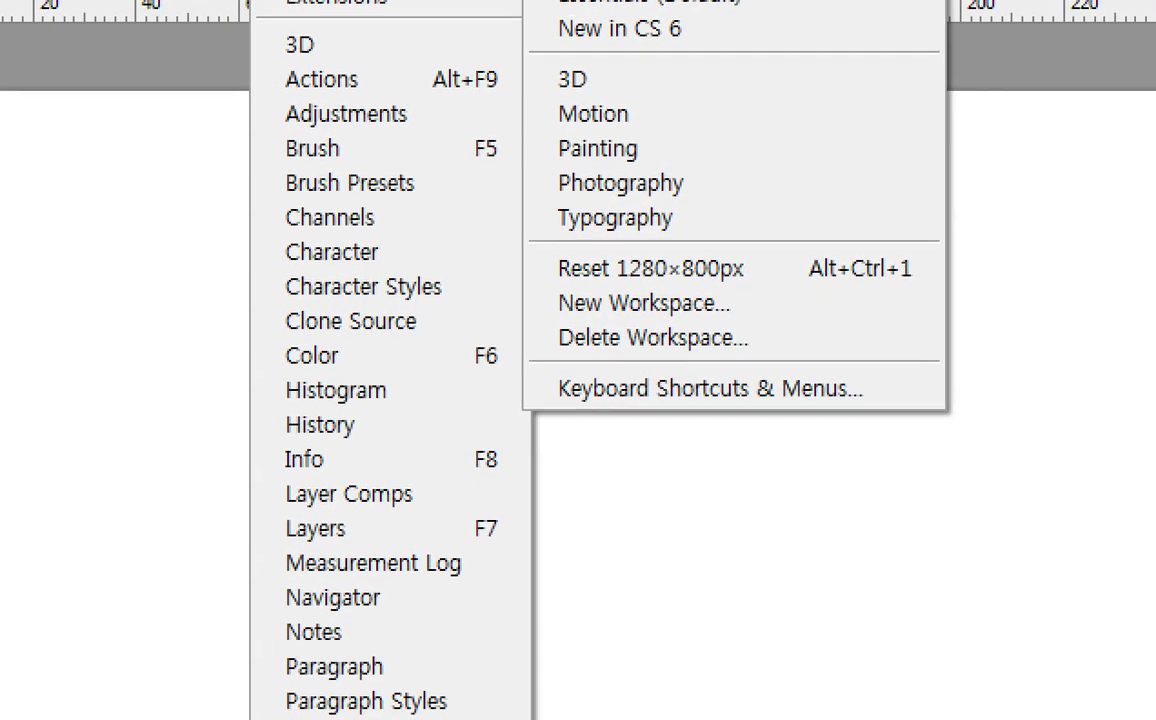
left_click_drag(521, 195, 695, 222)
left_click_drag(888, 295, 957, 297)
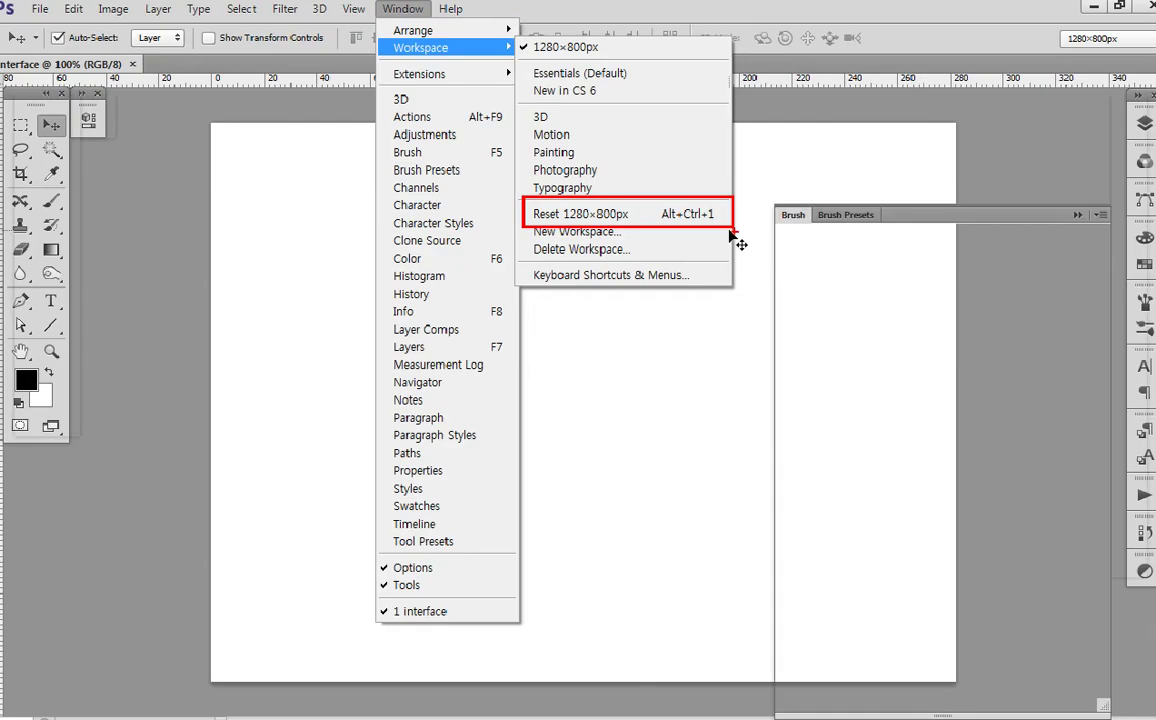
left_click(900, 275)
left_click(1081, 212)
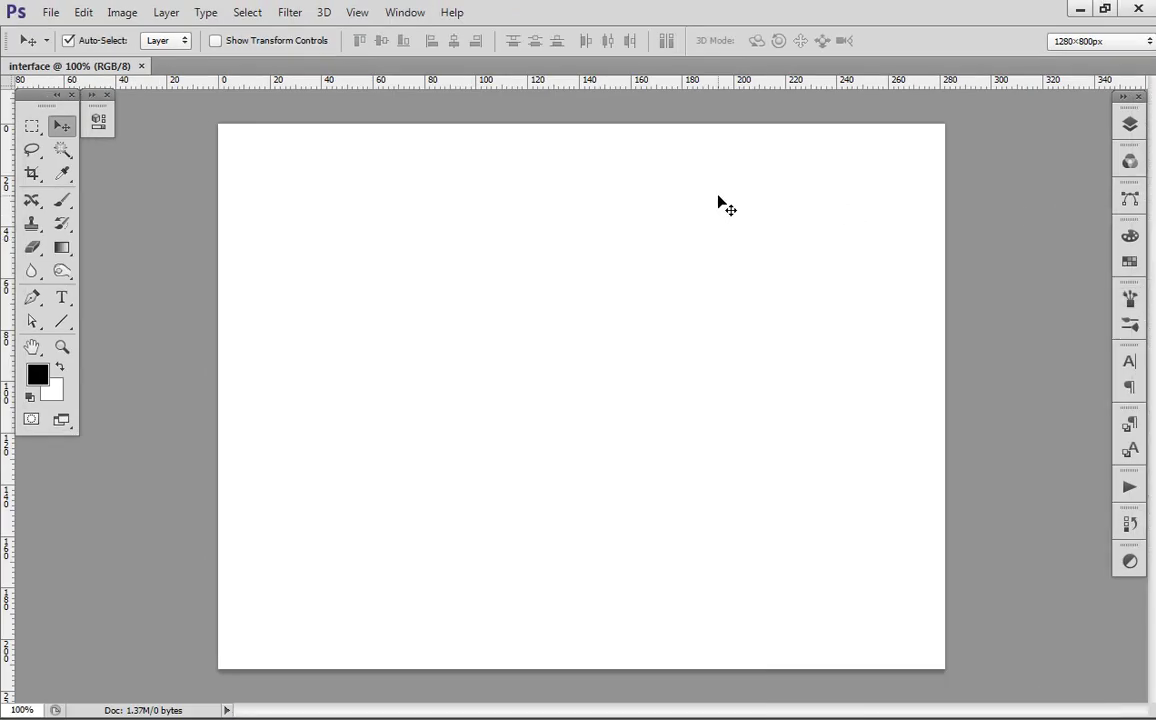
- Start a new workspace that captures both Keyboard Shortcuts and Menus
left_click(411, 20)
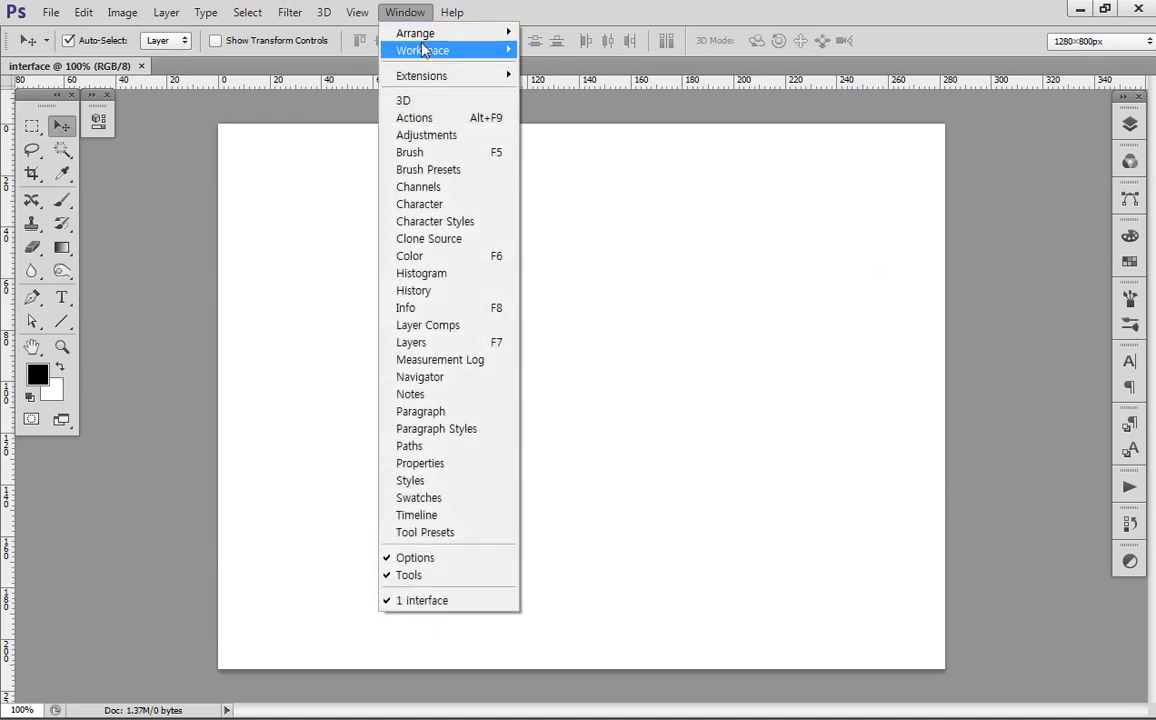
mouse_move(440, 50)
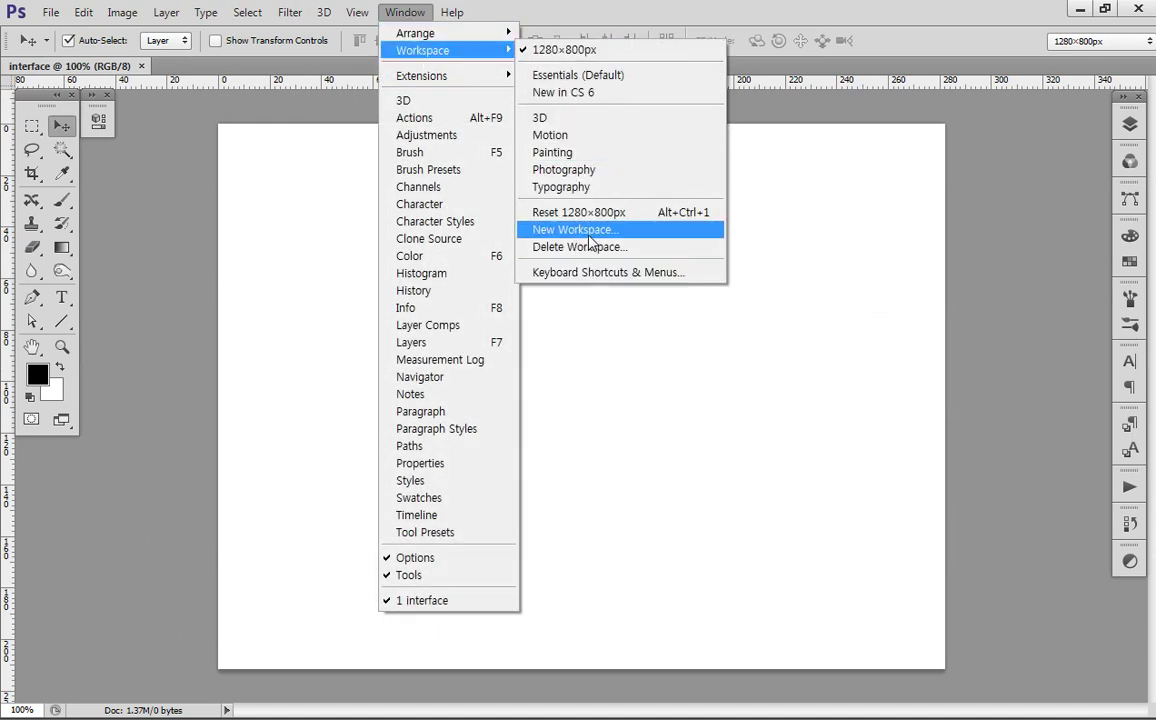
left_click(630, 229)
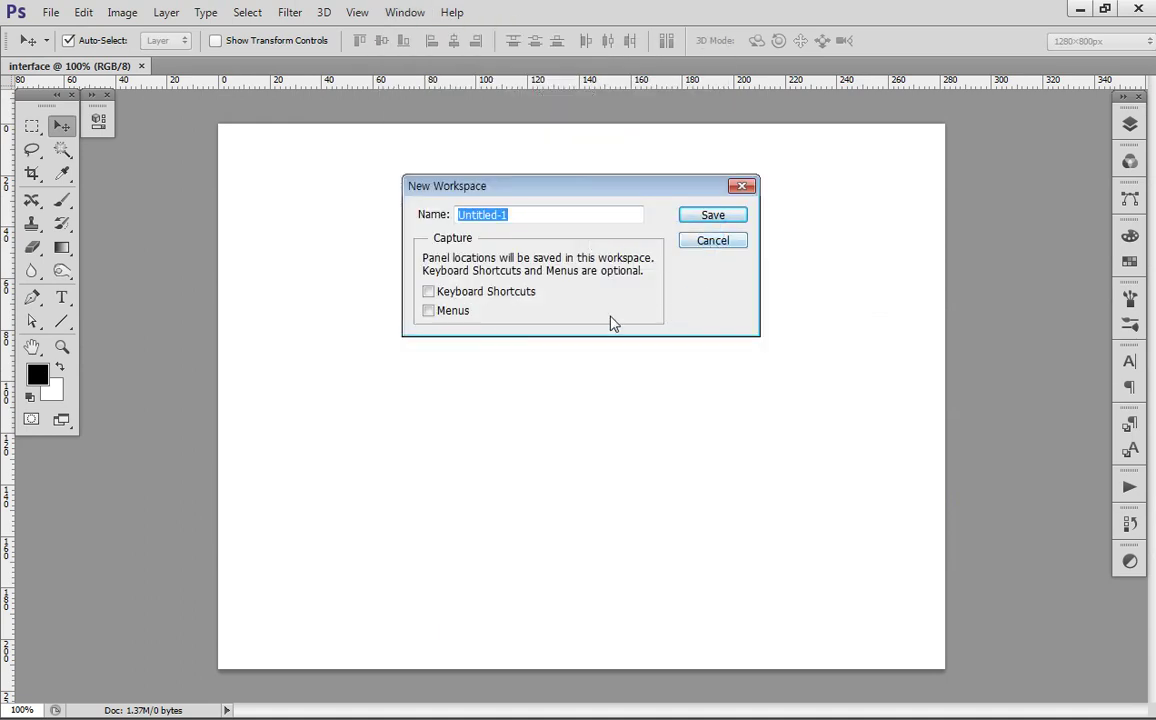
left_click(469, 292)
left_click(454, 312)
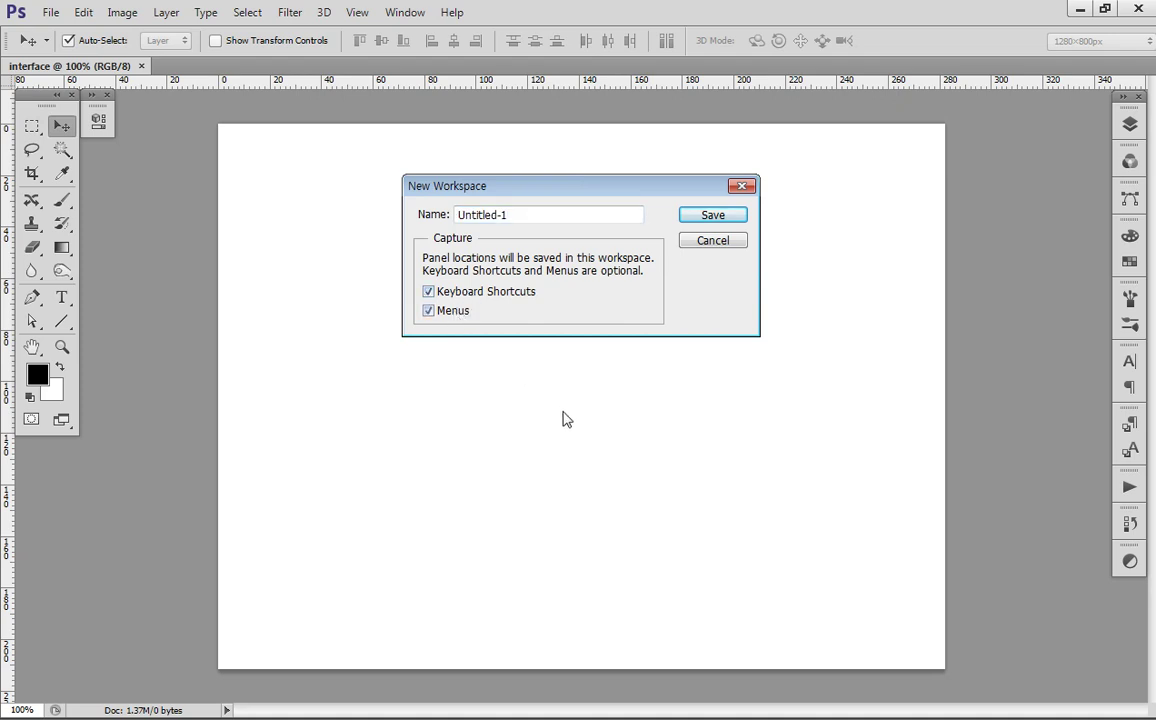
- Name the new workspace 1280×800px and save it over the existing workspace
left_click(521, 212)
double_click(521, 212)
type("1280×800px")
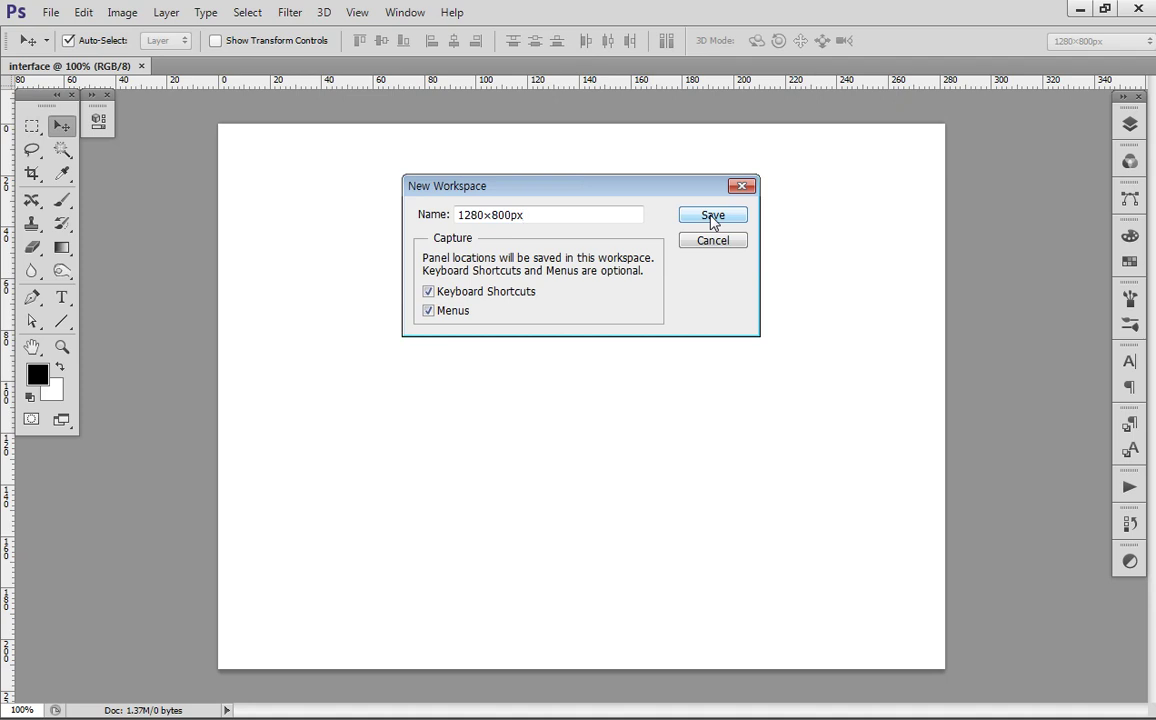
left_click(713, 217)
left_click(545, 290)
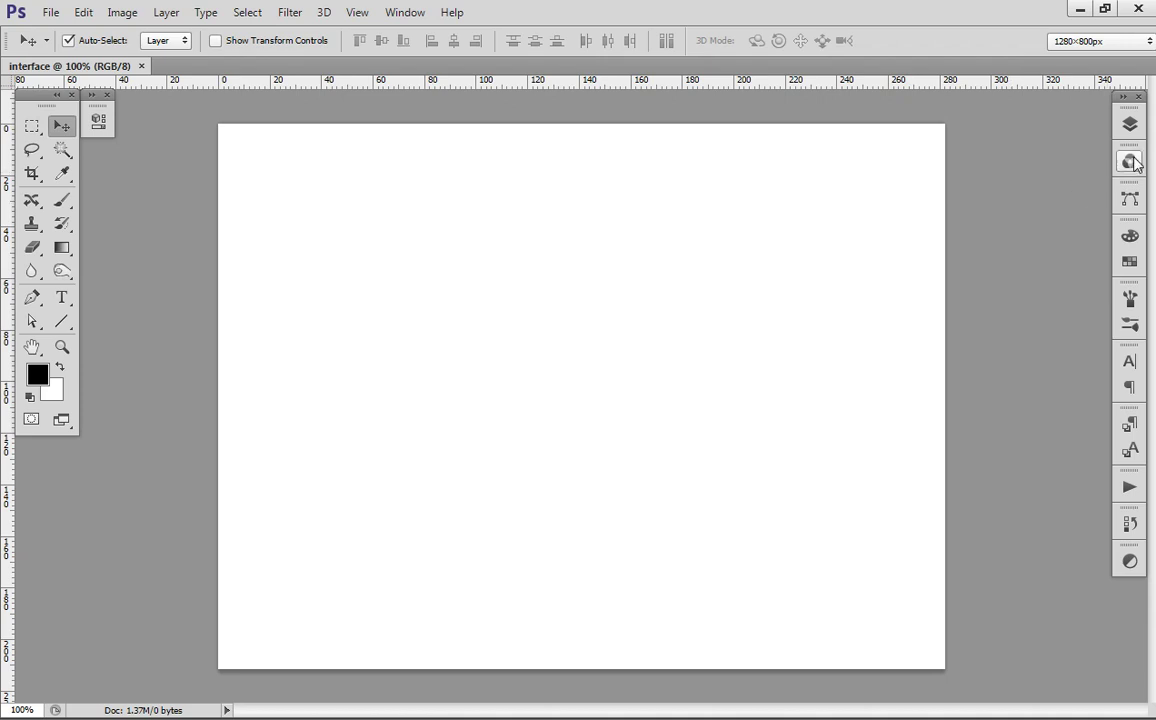
- Pull the Channels and Swatches panels out of the dock and reset the 1280×800px workspace to test the reset
left_click_drag(1132, 163, 1047, 192)
left_click_drag(1130, 199, 1096, 228)
left_click_drag(1130, 199, 1096, 228)
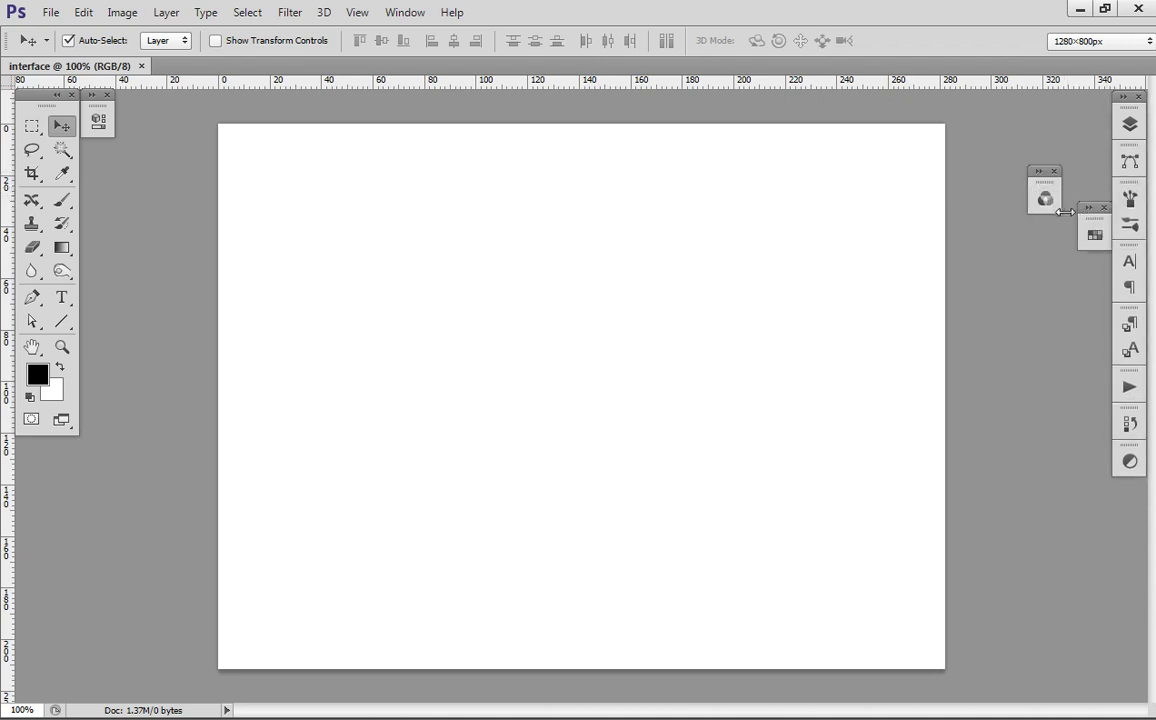
key("F12")
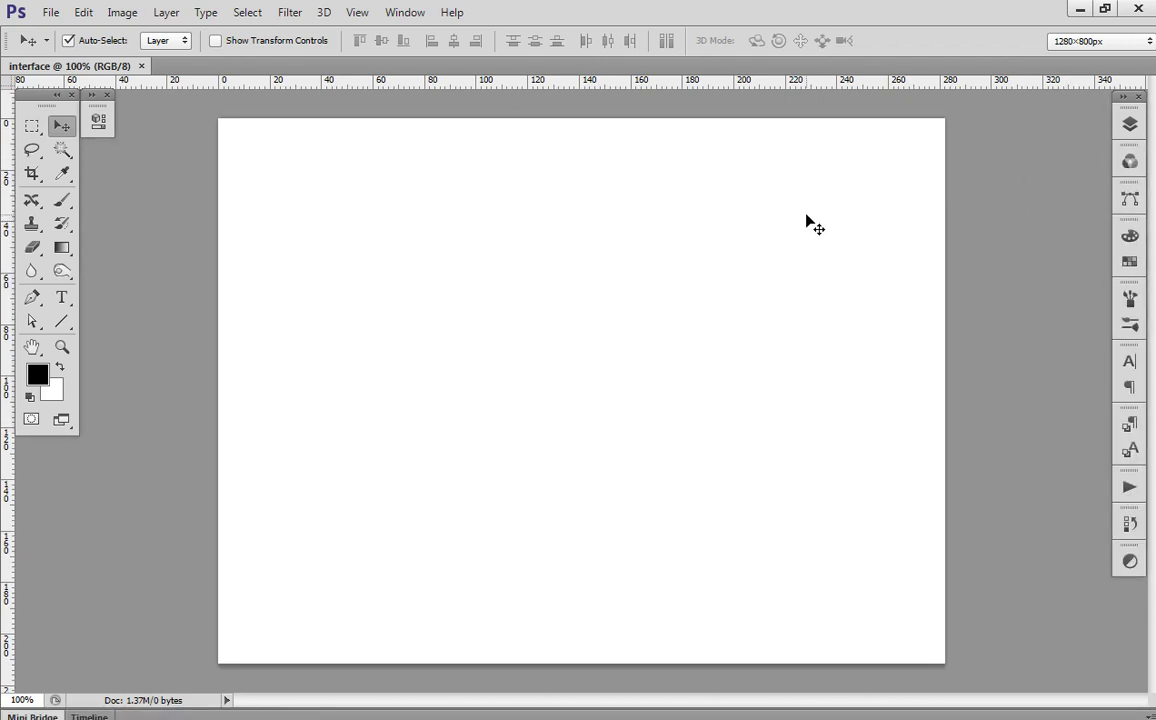